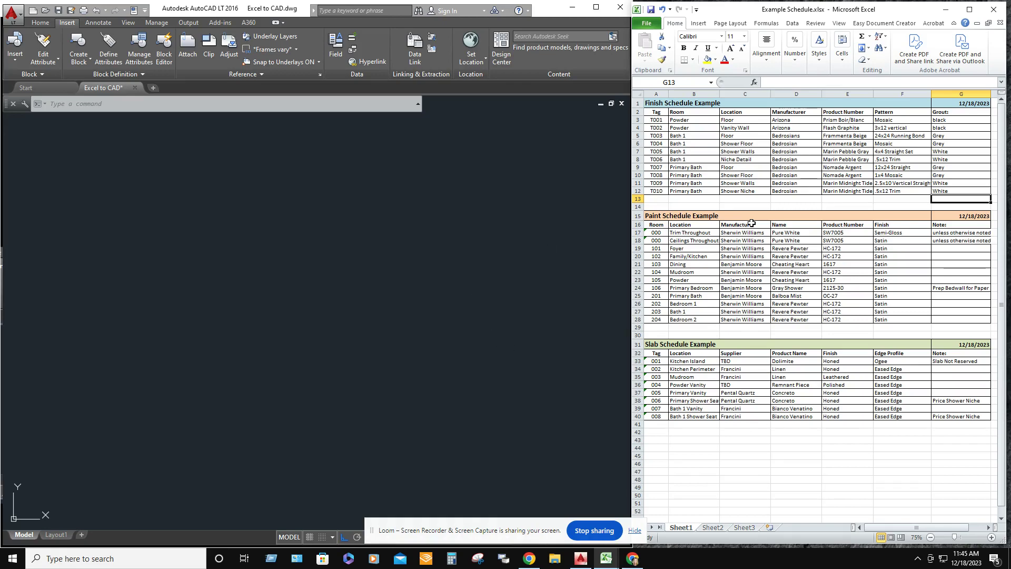
Save the Example Schedule workbook in Excel
left_click(645, 21)
left_click(659, 39)
Start a new AutoCAD table with the TABLE command, built from a data link
left_click(73, 104)
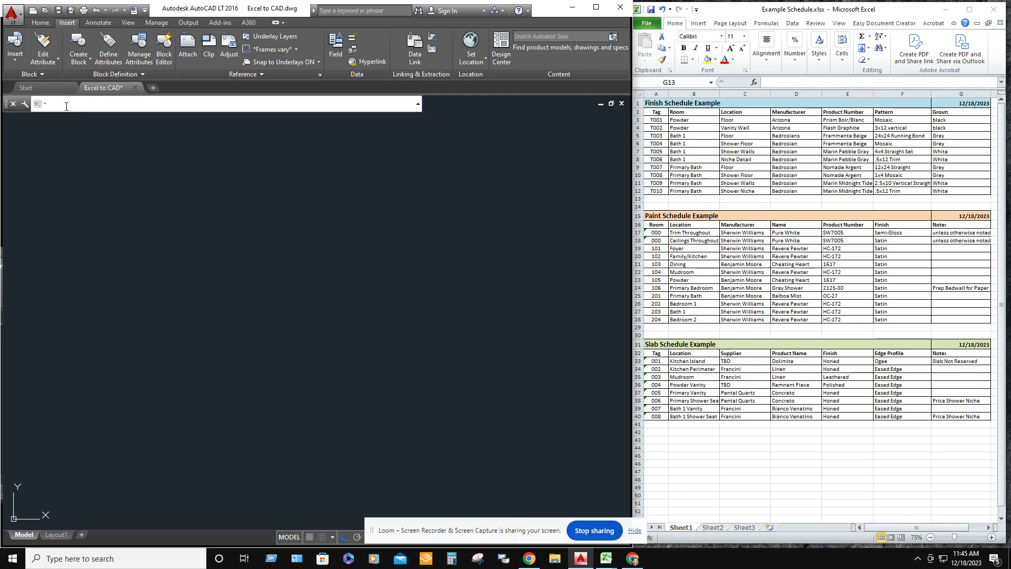
type("Table")
key("Return")
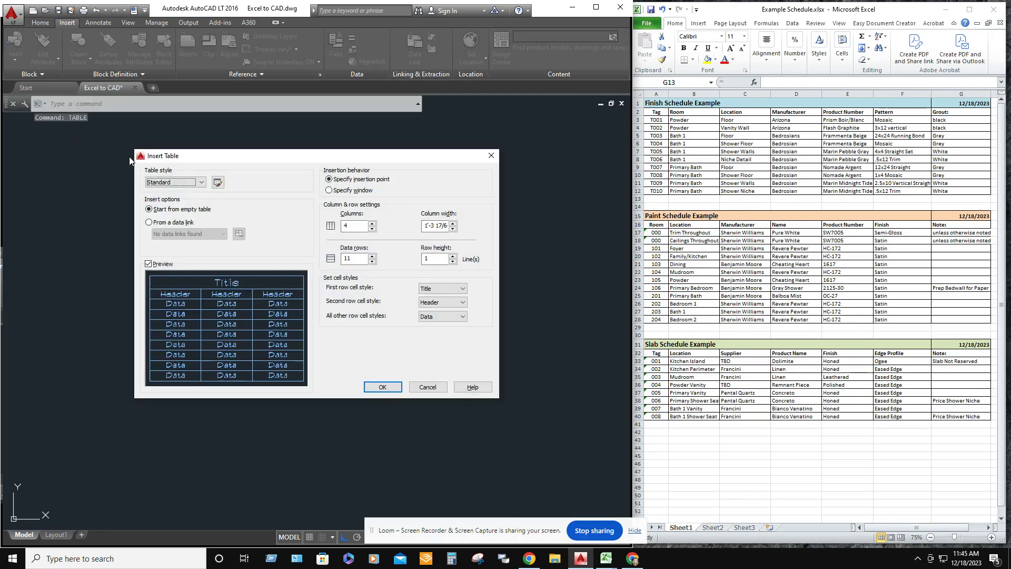
left_click(151, 223)
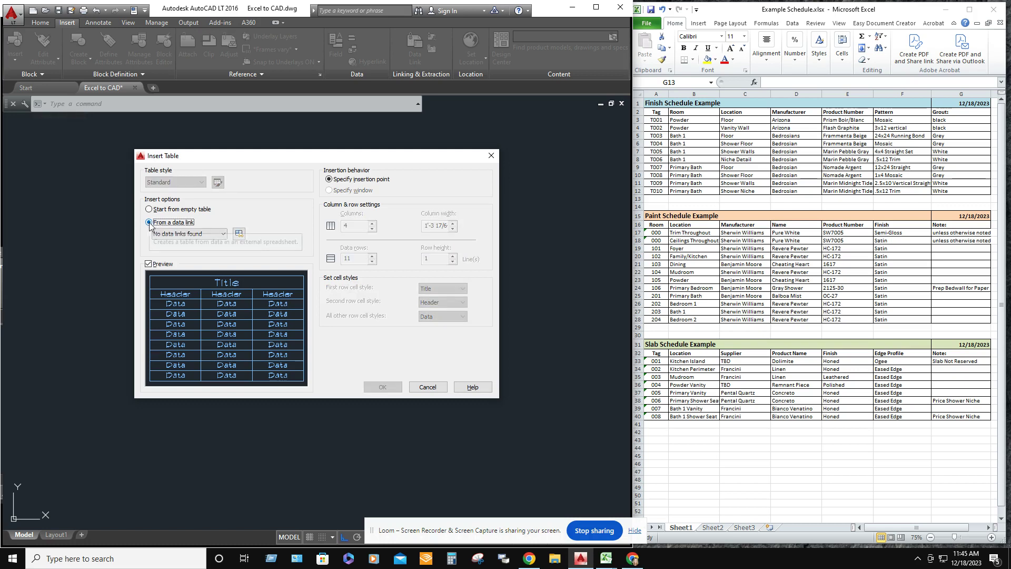
Create a new Excel data link named Finish Schedule in the Data Link Manager
left_click(240, 235)
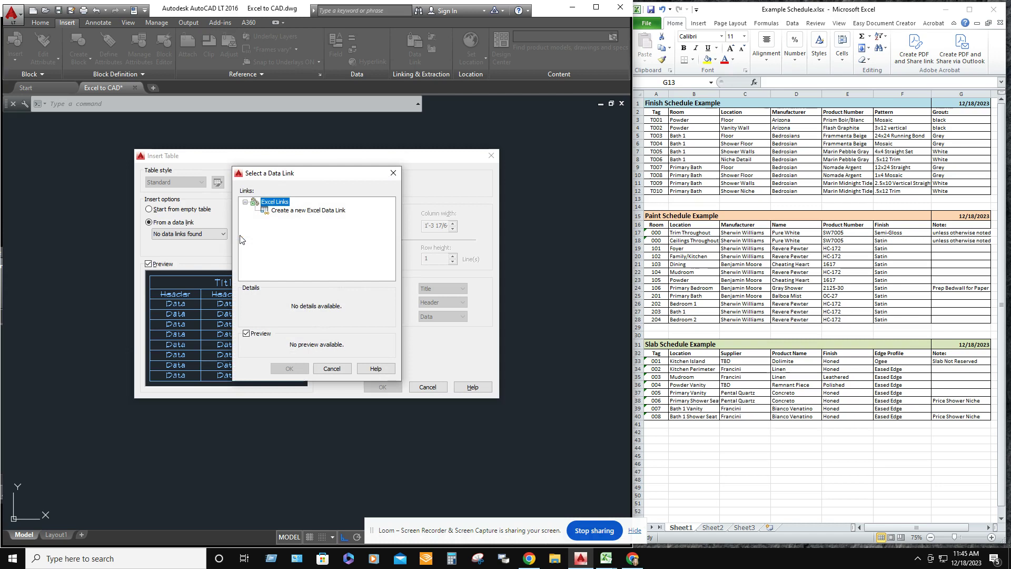
left_click(298, 211)
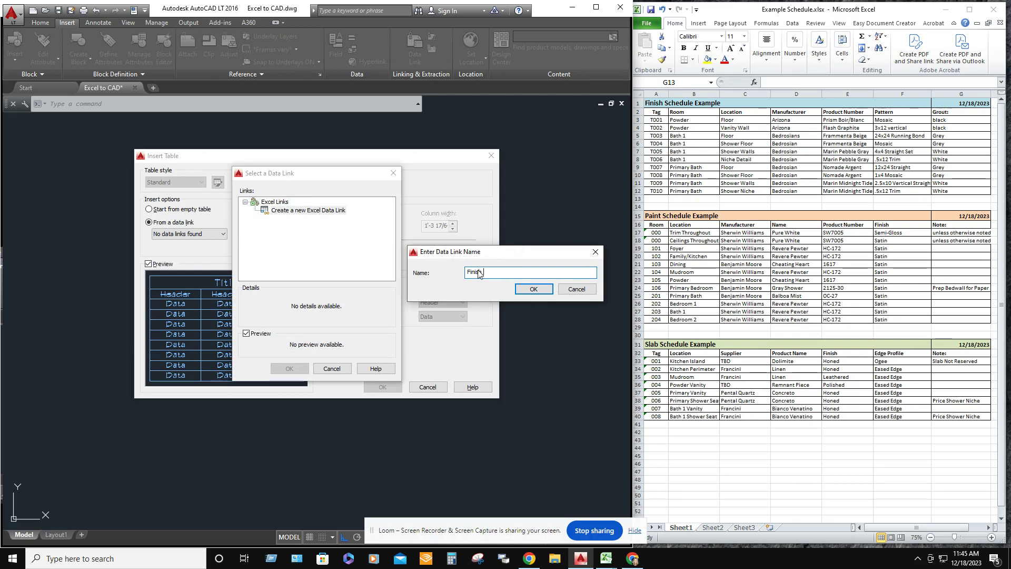
type("Finish Schedule")
key("Return")
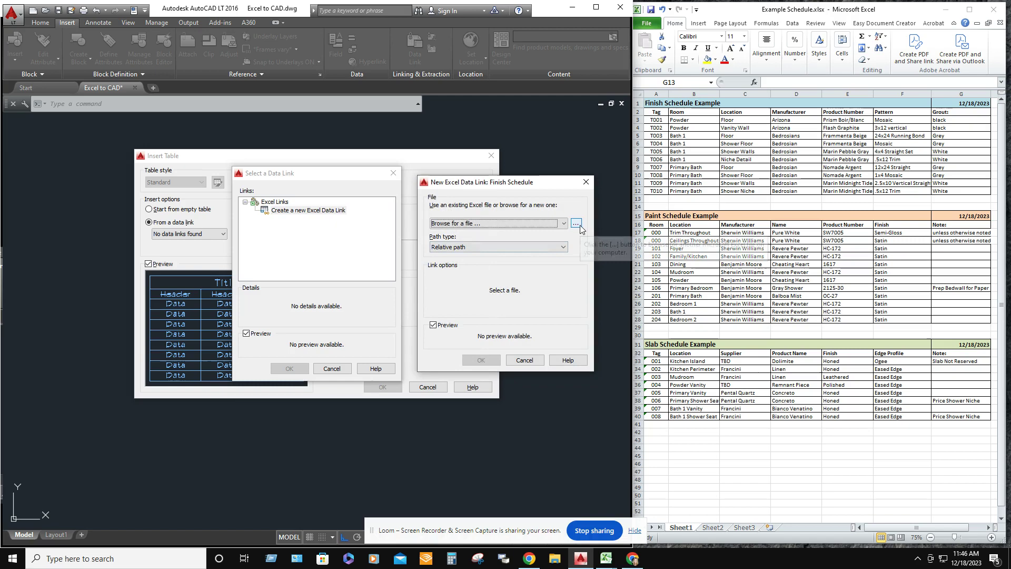
Link Finish Schedule to range A1:G12 of Example Schedule.xlsx and use it as the table's data
left_click(576, 224)
double_click(634, 229)
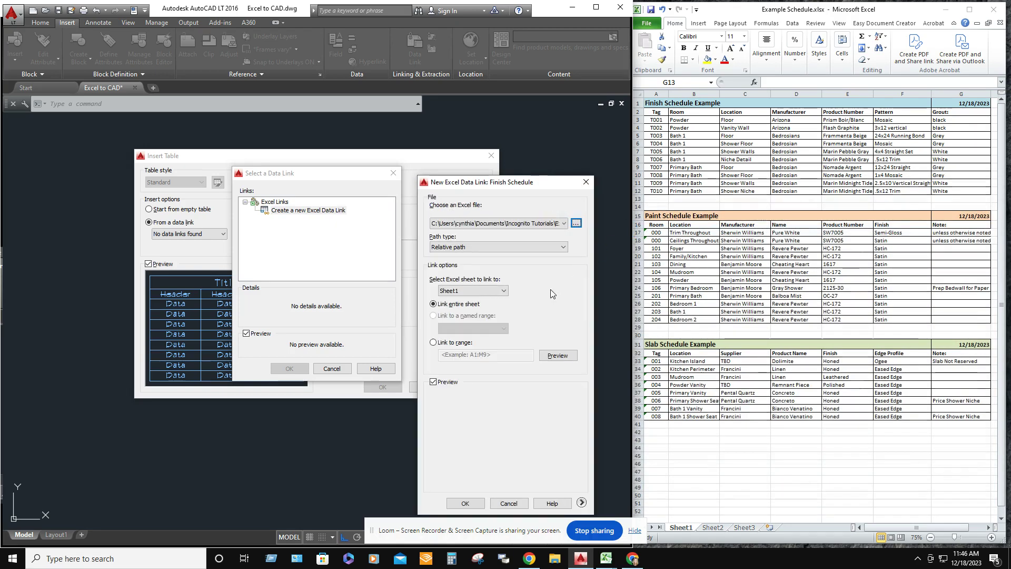
left_click(434, 343)
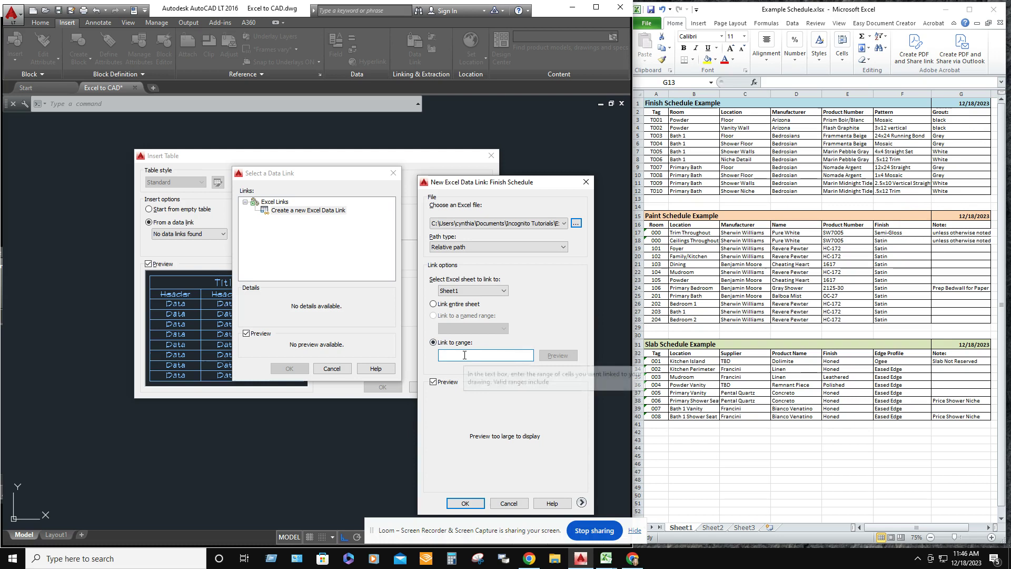
type("A1:G12")
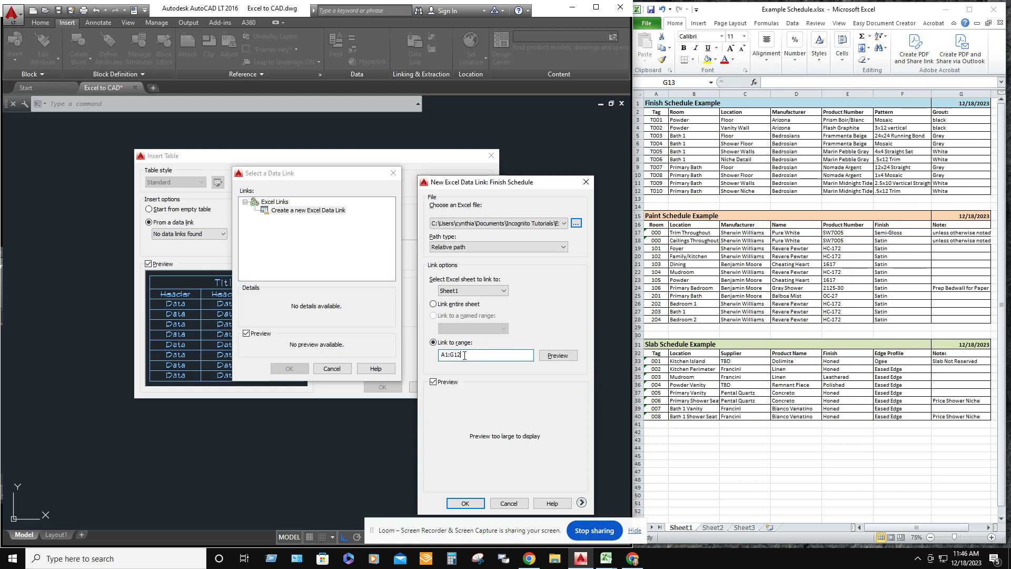
left_click(466, 503)
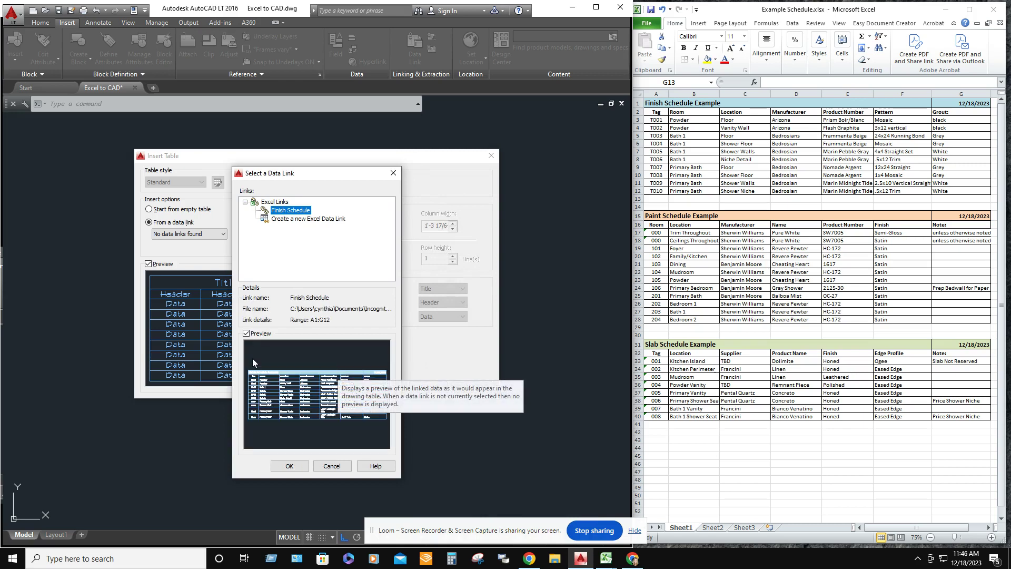
left_click(293, 467)
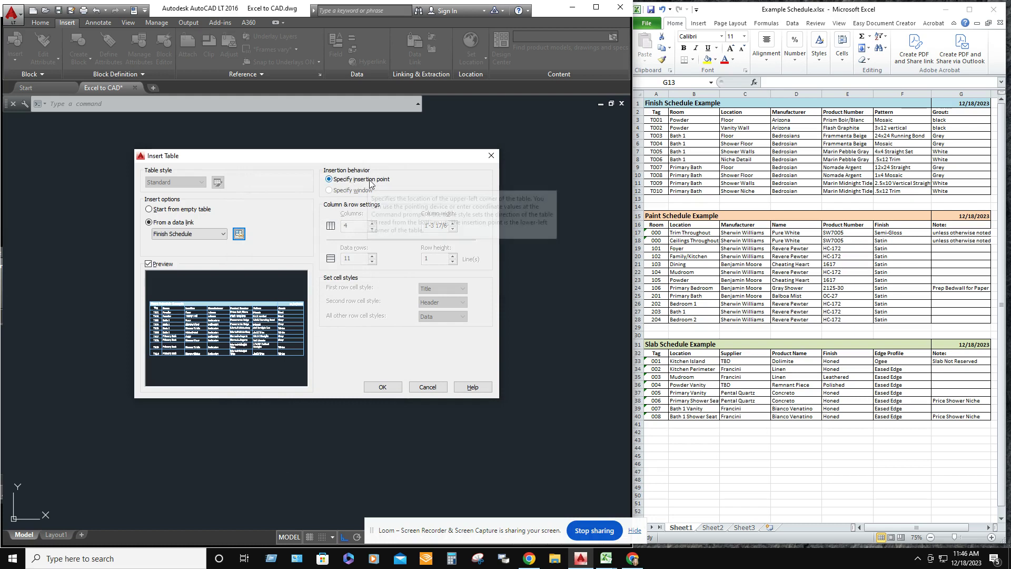
Place the linked Finish Schedule table, rows T001–T010, at a point in the drawing
left_click(382, 387)
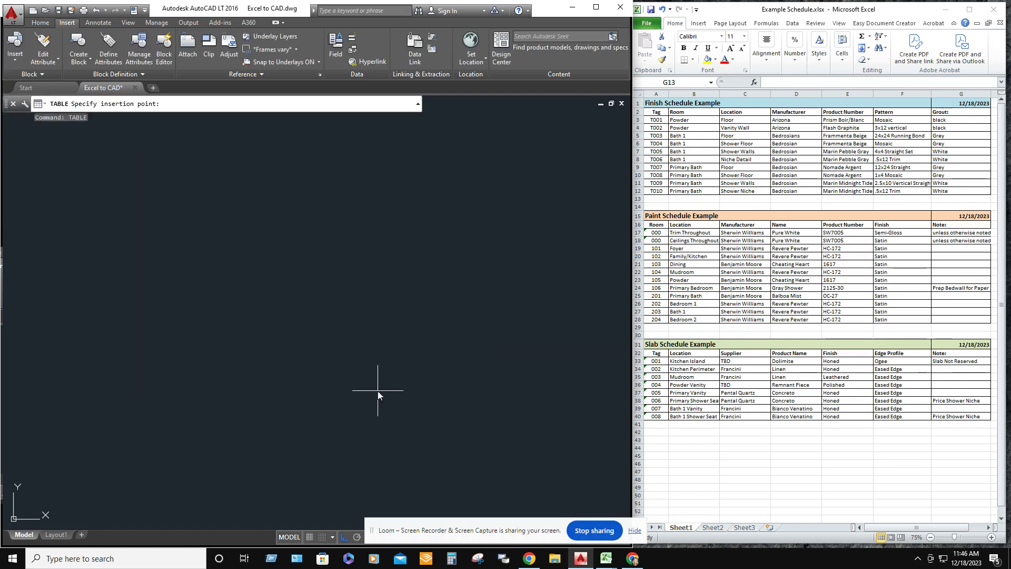
left_click(301, 359)
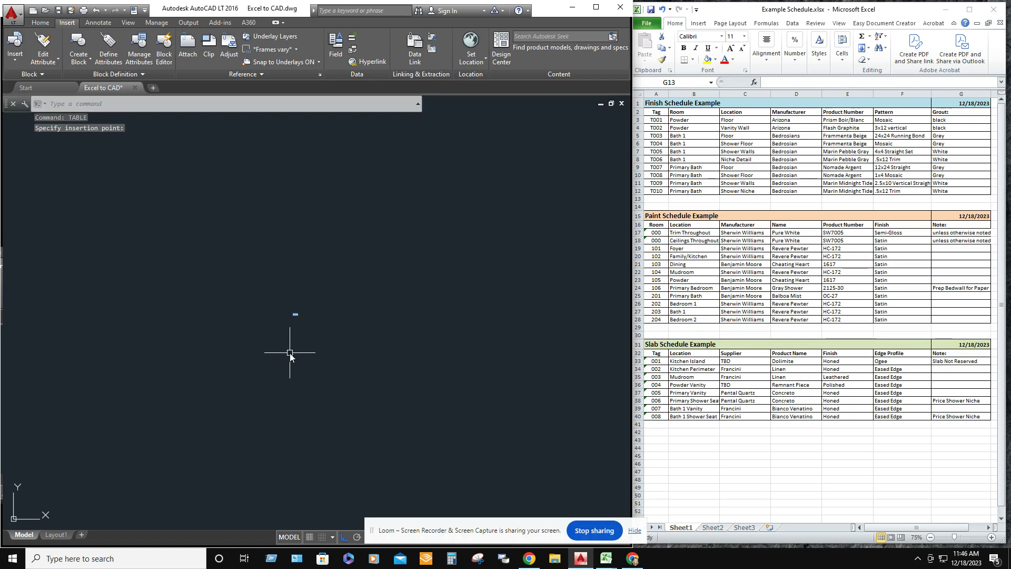
scroll(287, 337, "up", 10)
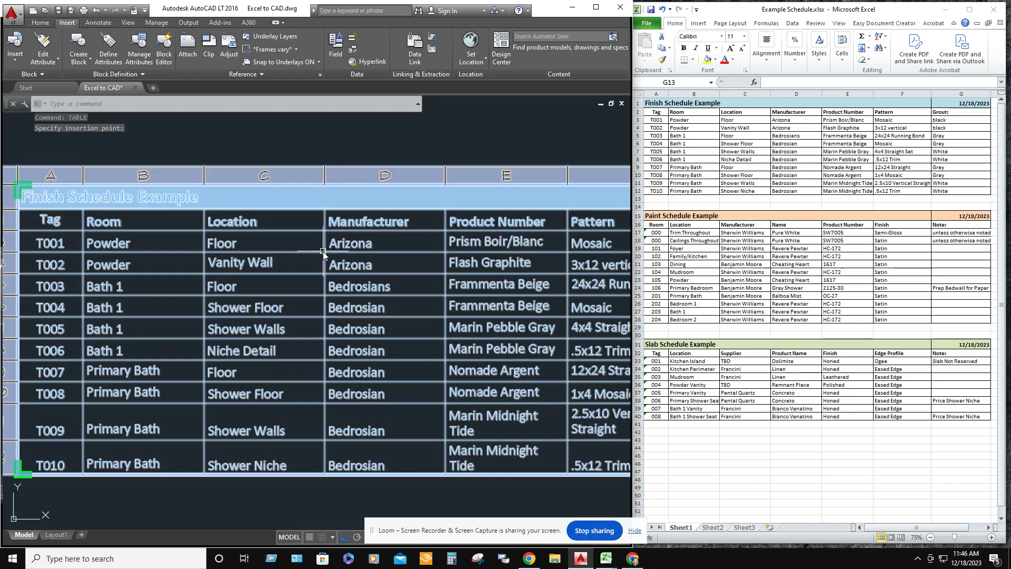
scroll(323, 253, "down", 6)
scroll(345, 284, "up", 1)
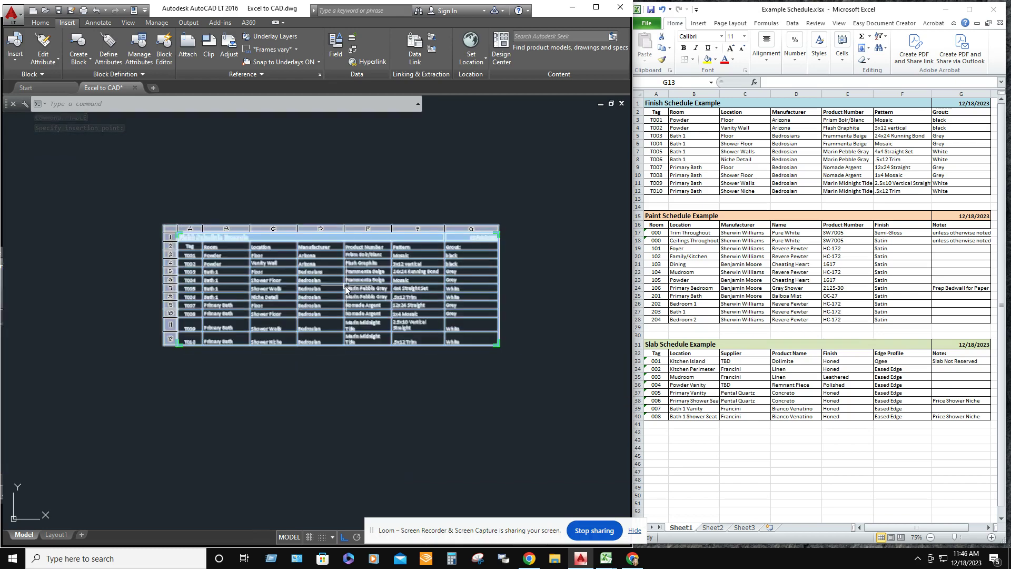
key("Escape")
key("Escape")
key("Escape")
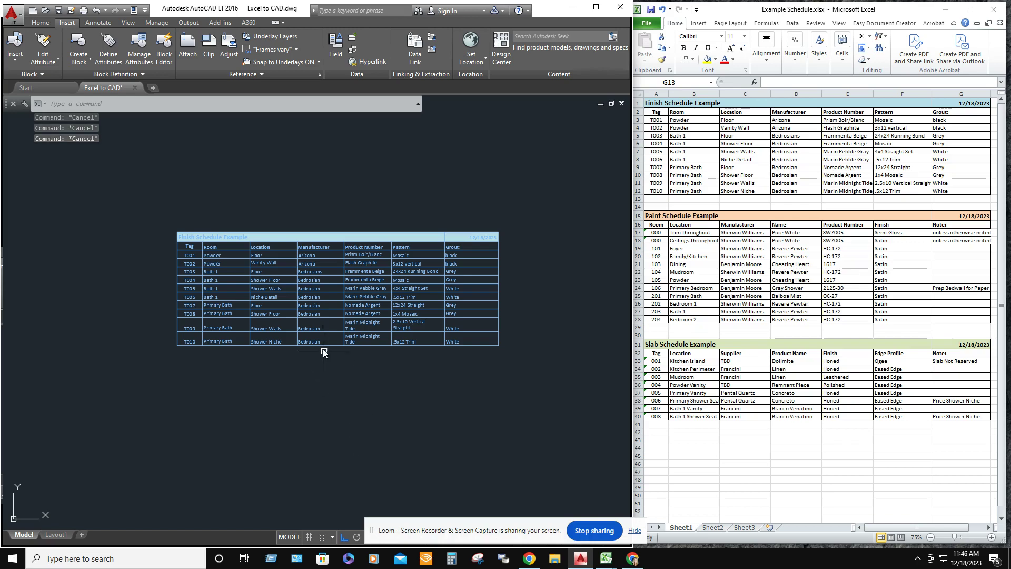
Select the inserted Finish Schedule table
scroll(324, 352, "up", 2)
scroll(369, 355, "down", 3)
left_click(369, 354)
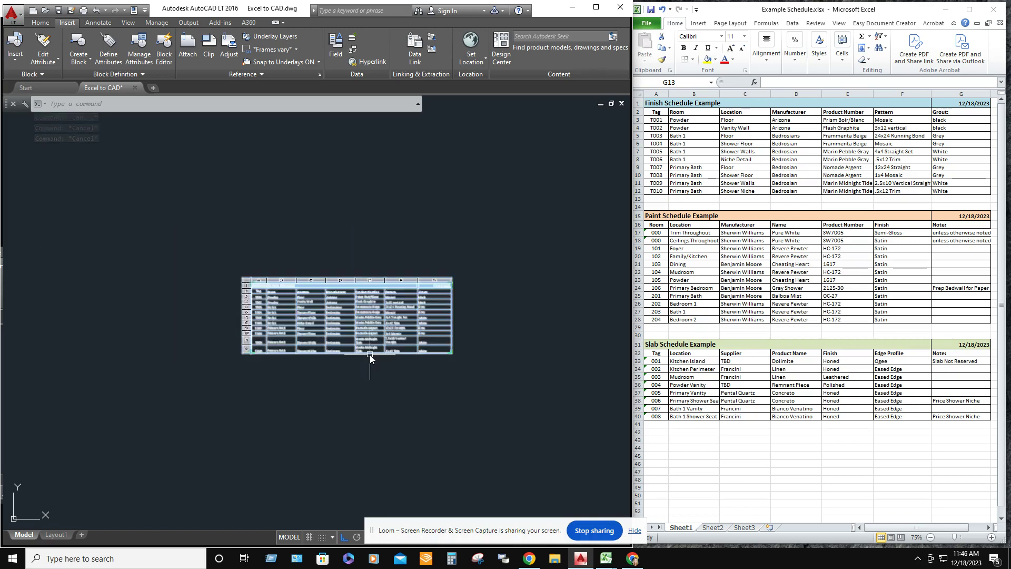
scroll(363, 343, "up", 2)
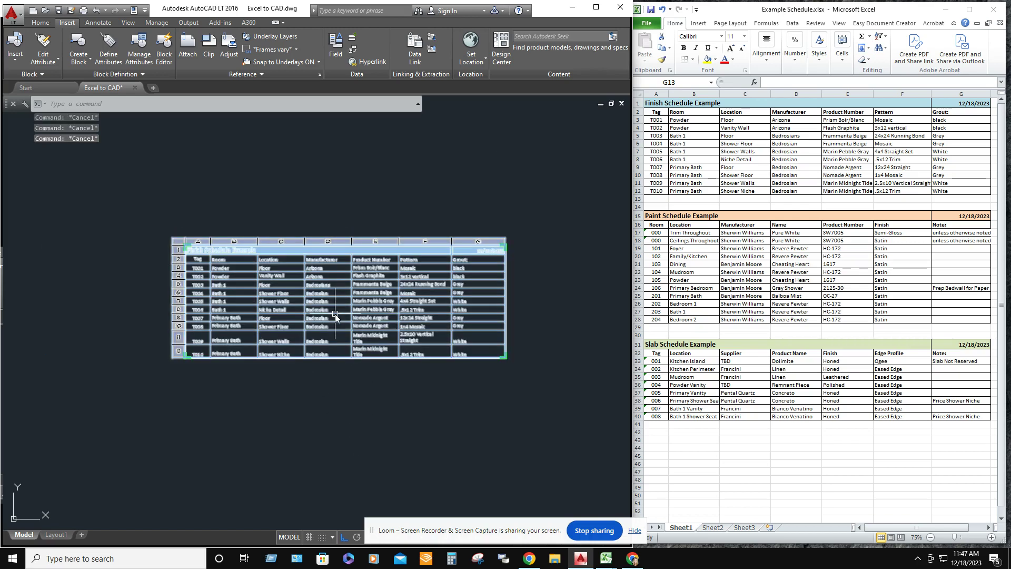
scroll(336, 317, "up", 2)
left_click(346, 315)
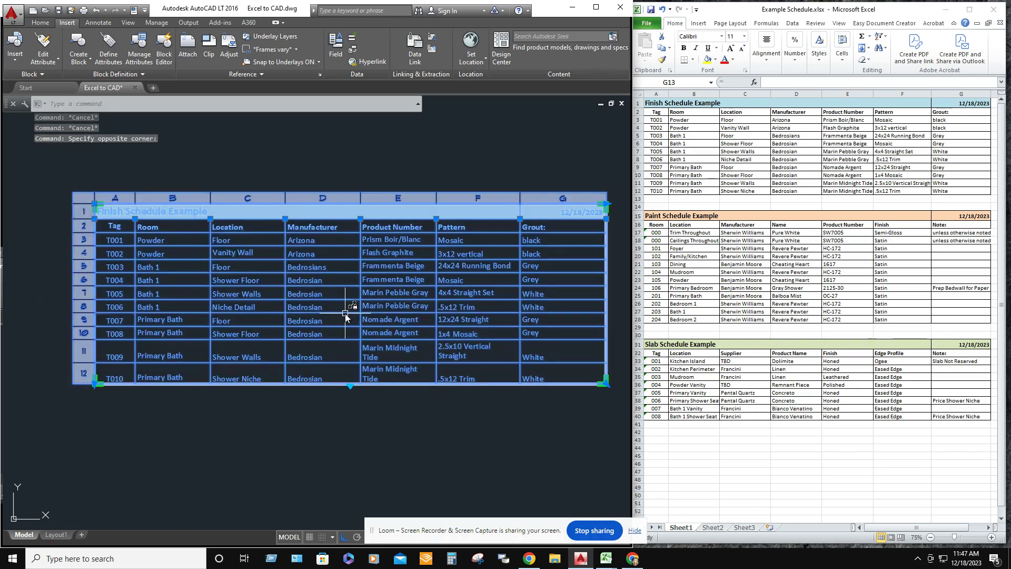
Make all rows of the Finish Schedule table the same height
right_click(347, 316)
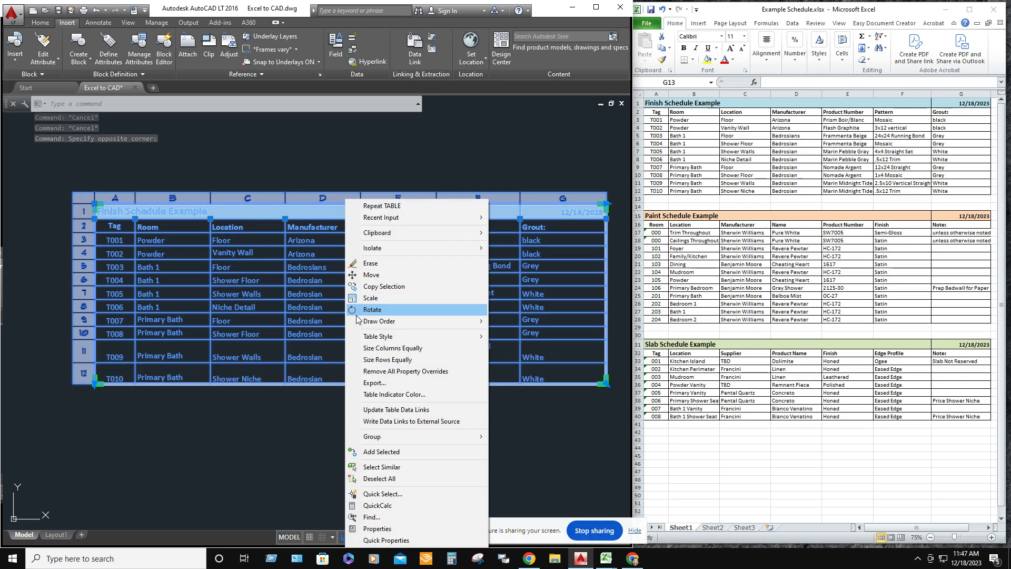
left_click(387, 360)
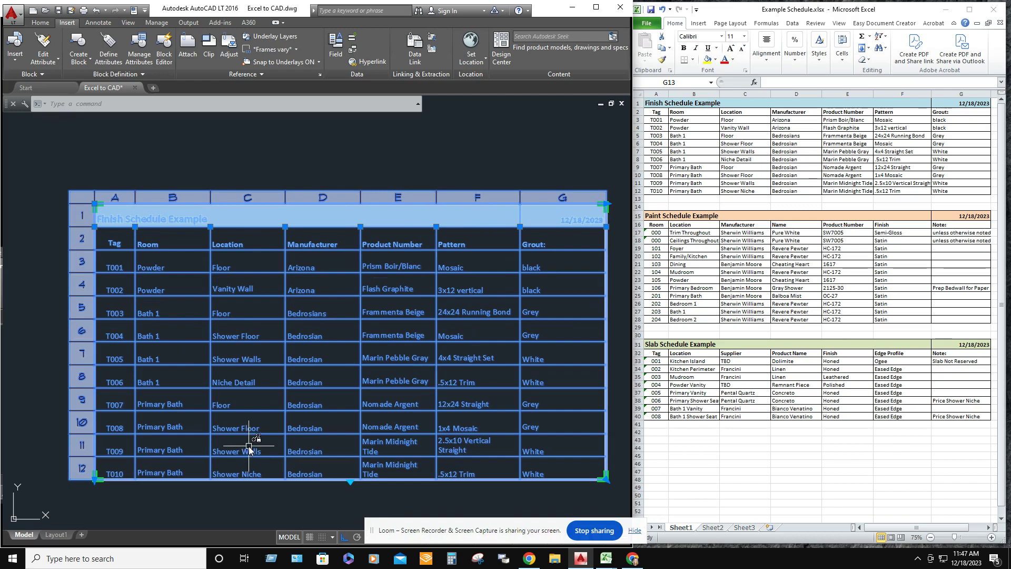
scroll(200, 308, "down", 2)
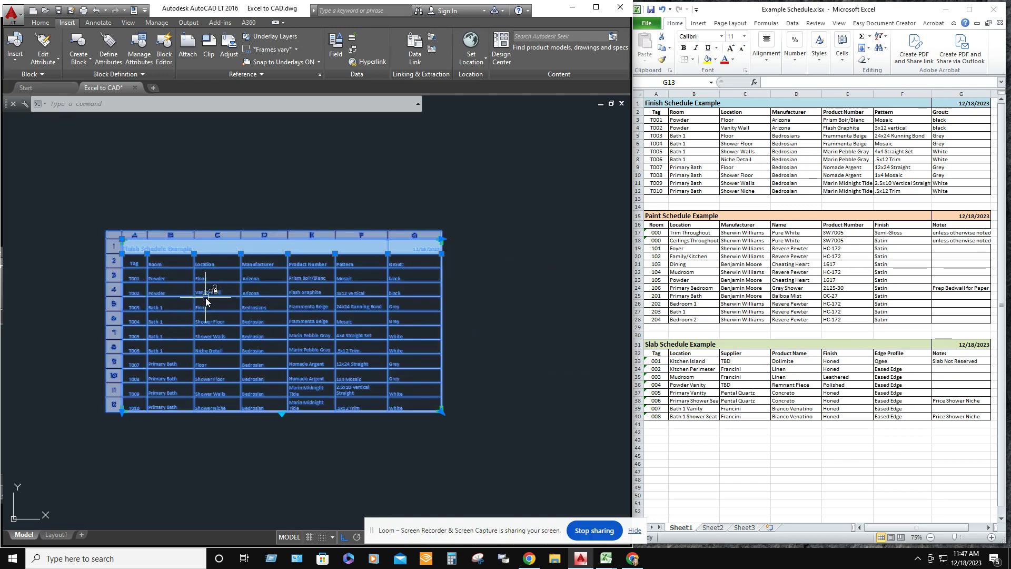
Select the whole table with a window and stretch its overall width
right_click(205, 300)
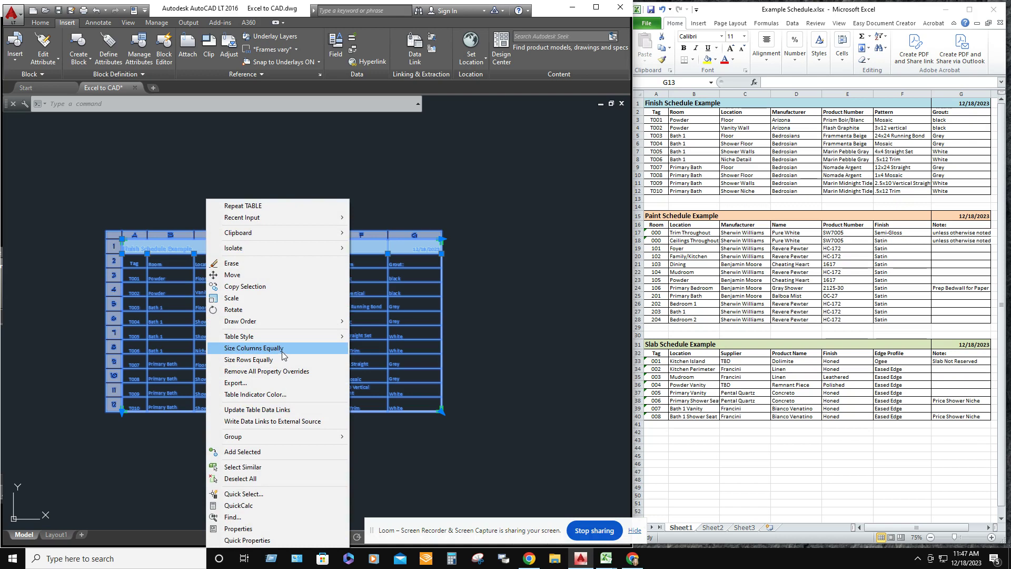
left_click(457, 294)
left_click(477, 287)
left_click(449, 245)
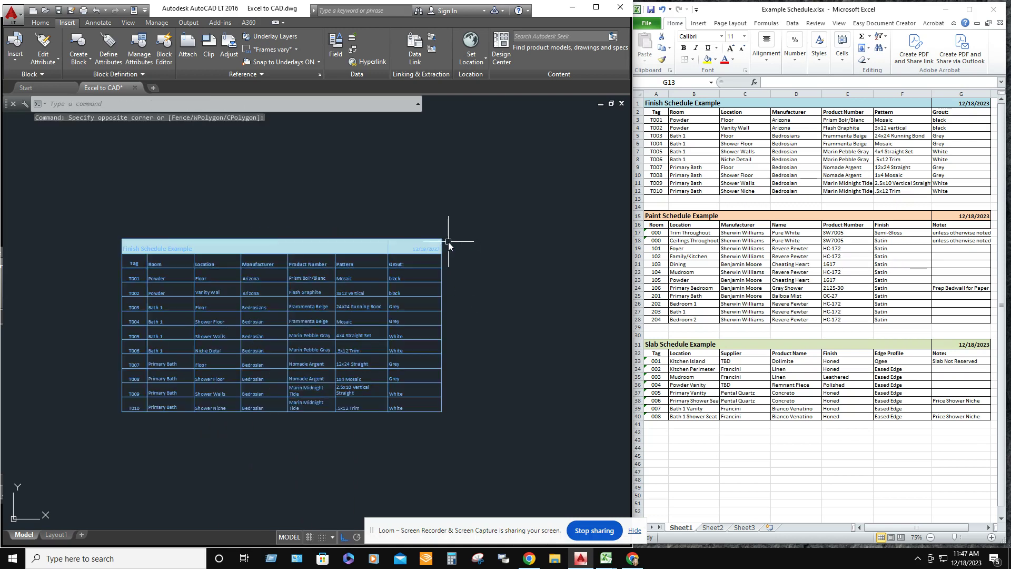
left_click(444, 242)
left_click(442, 241)
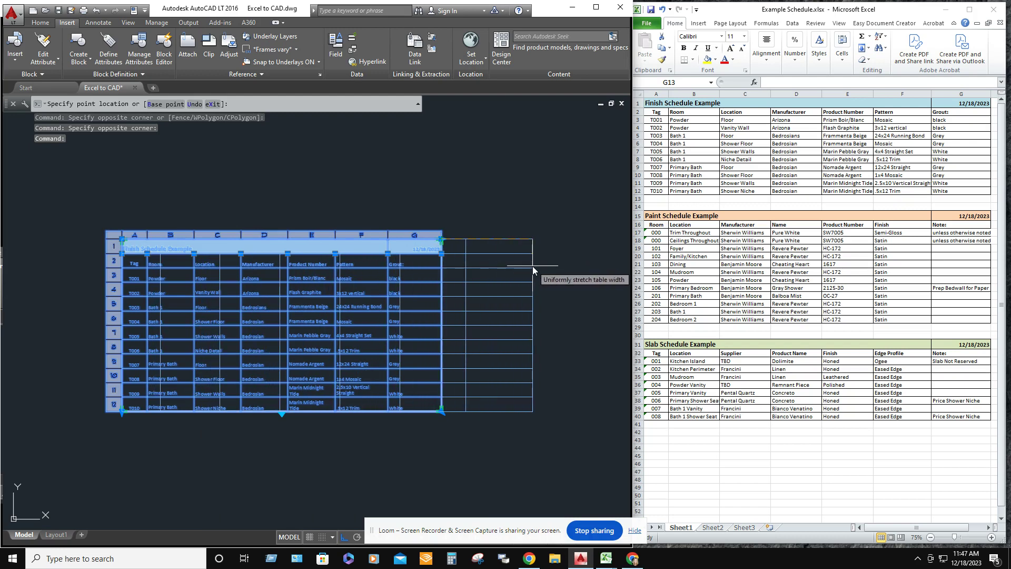
left_click(445, 279)
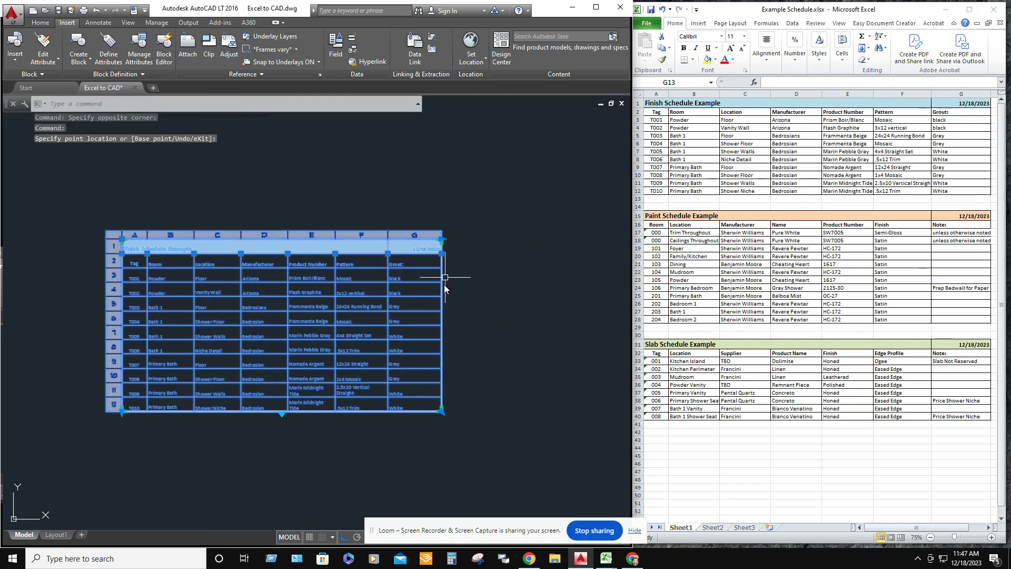
scroll(348, 396, "up", 2)
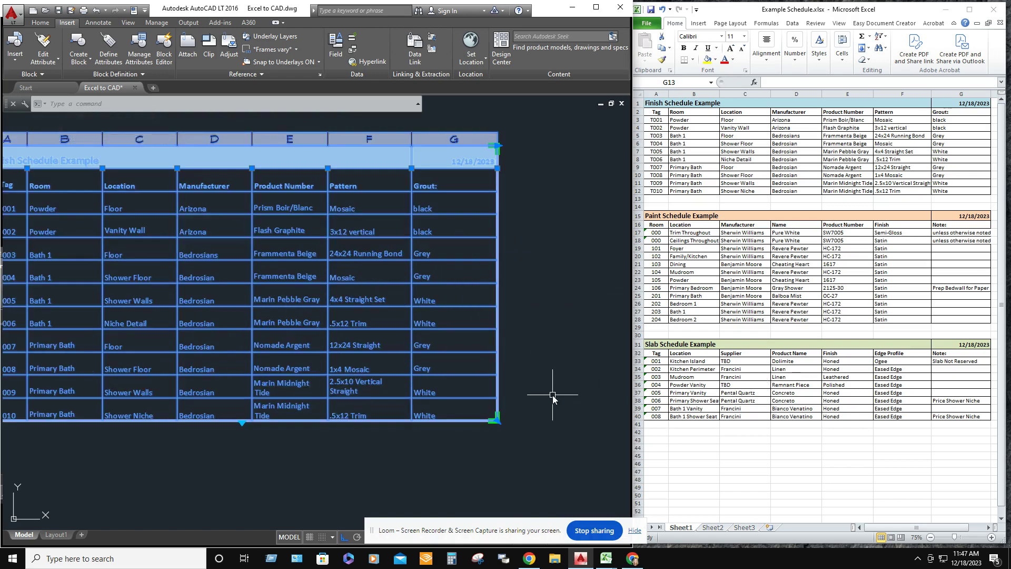
scroll(445, 322, "down", 2)
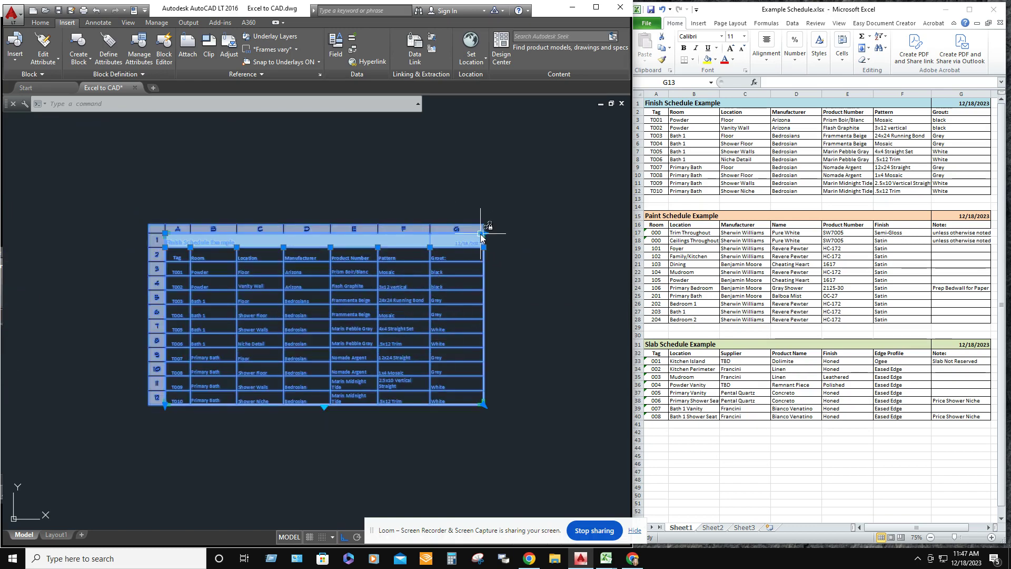
Stretch the table wider, then resize it uniformly for shorter rows, and deselect it
left_click(481, 234)
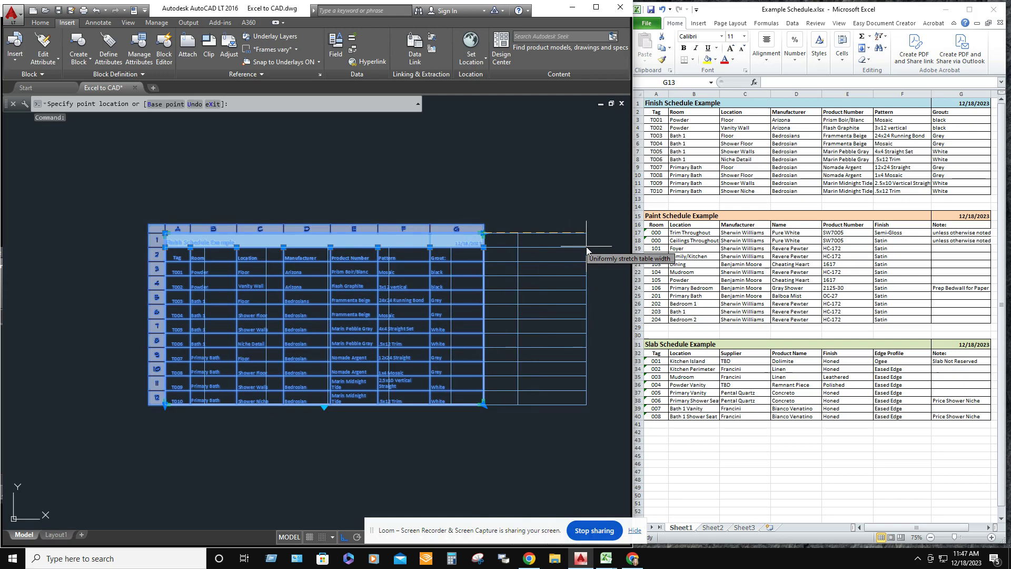
left_click(600, 247)
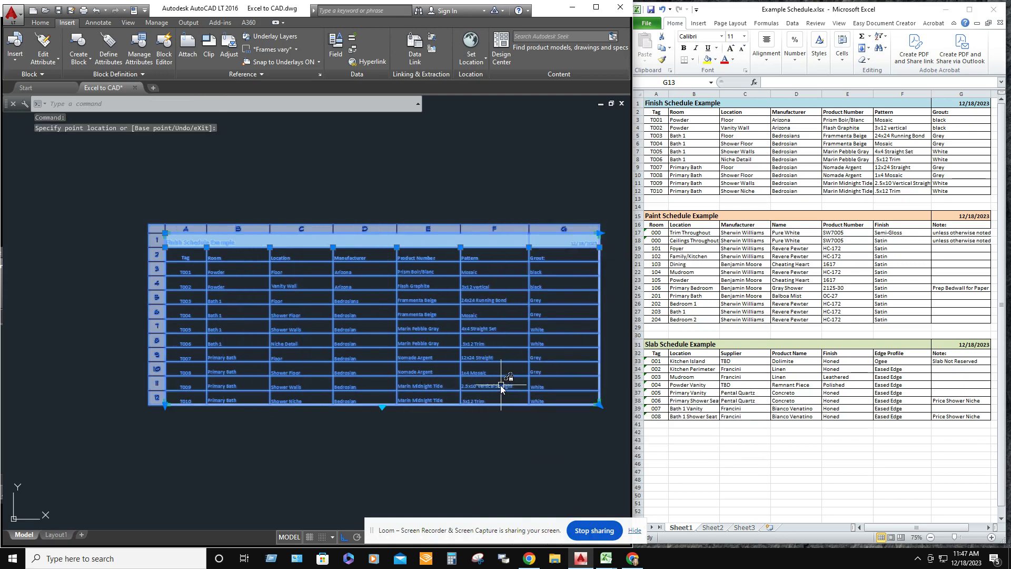
left_click(600, 404)
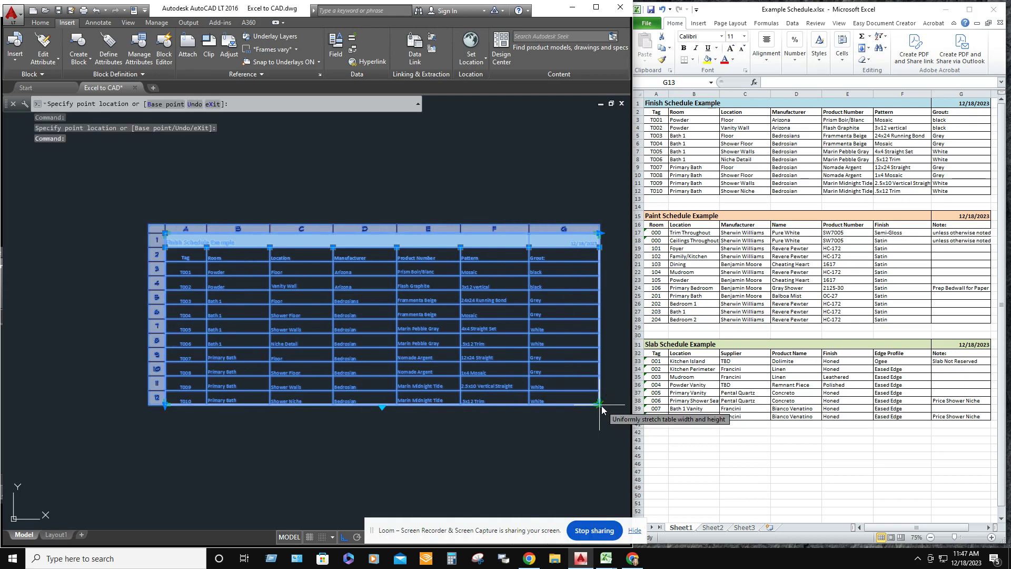
left_click(576, 372)
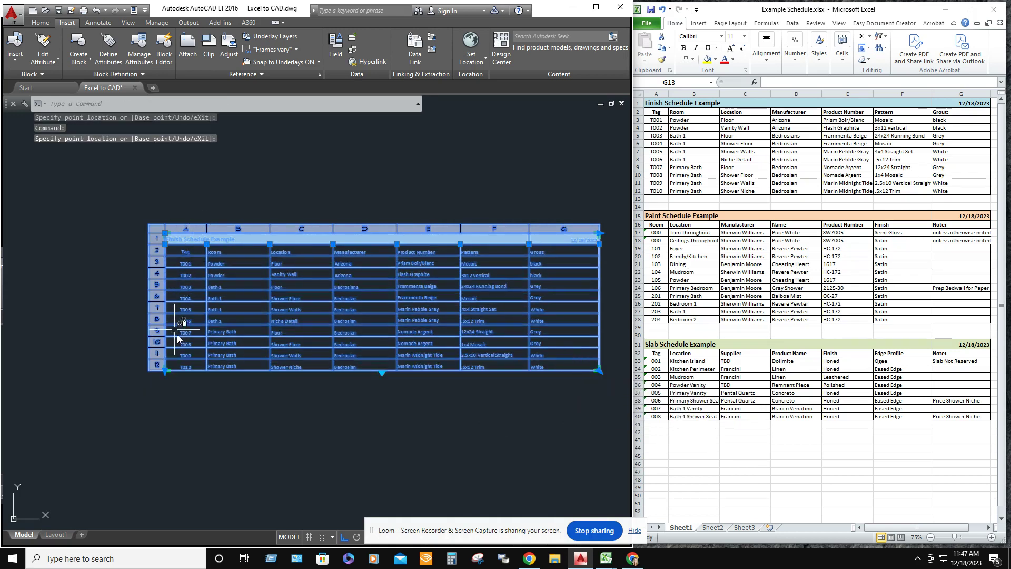
scroll(406, 332, "up", 2)
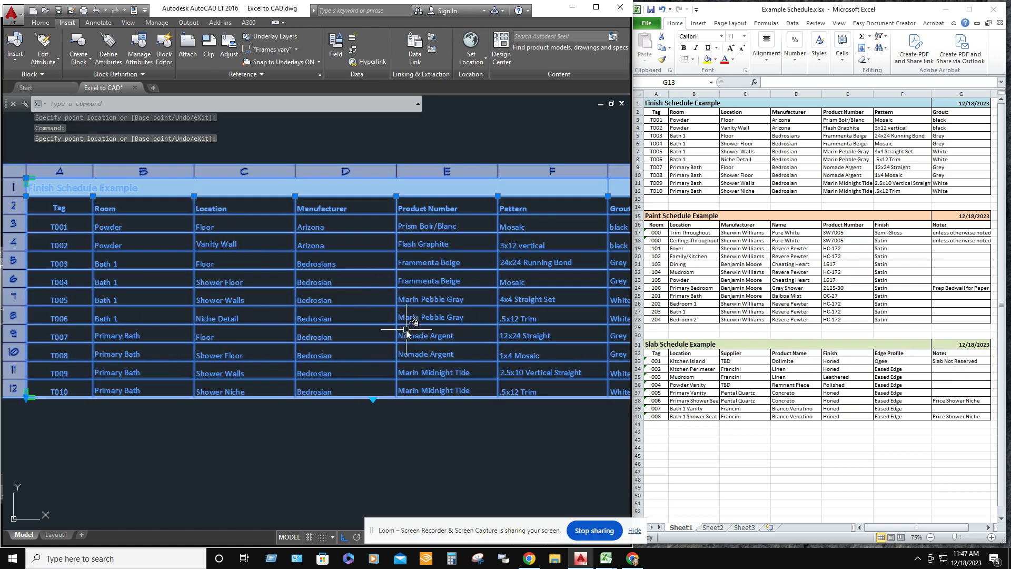
scroll(258, 290, "down", 2)
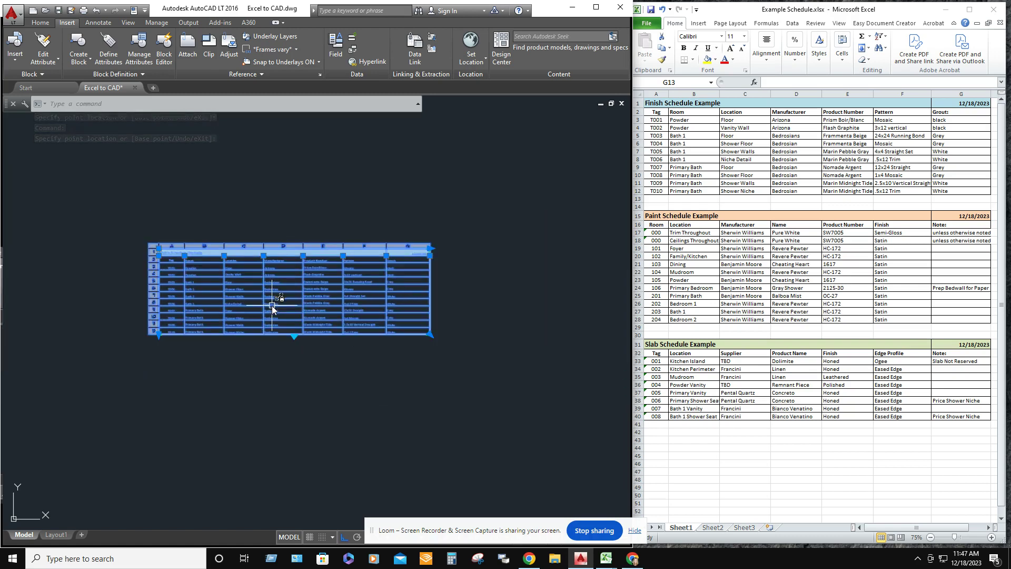
key("Escape")
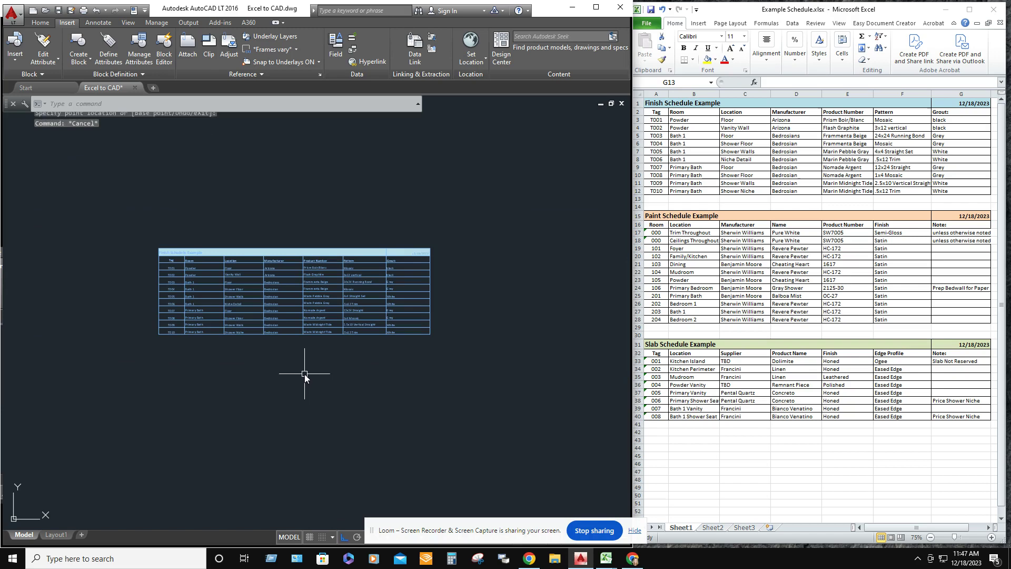
key("Escape")
key("Escape")
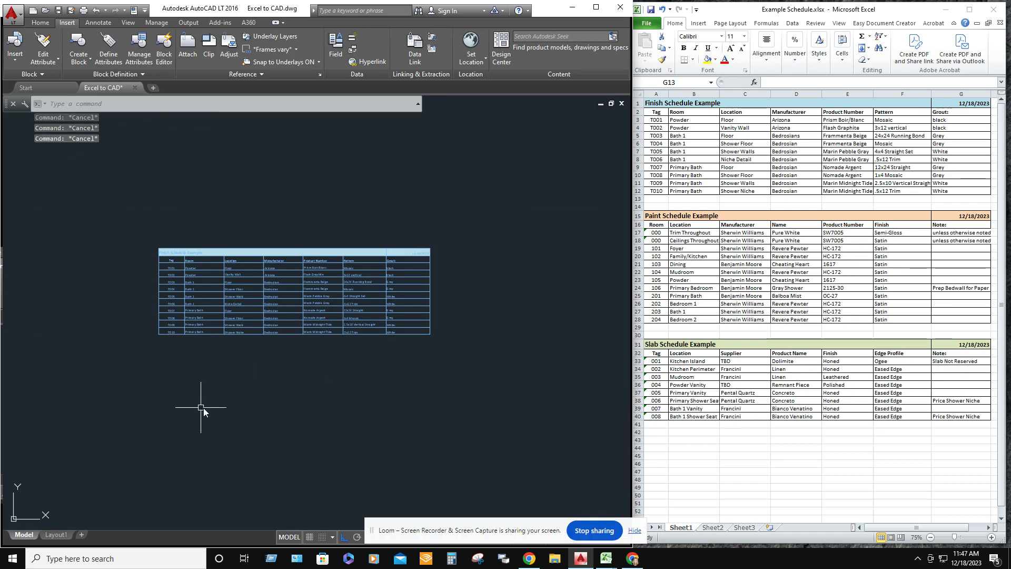
scroll(419, 257, "up", 4)
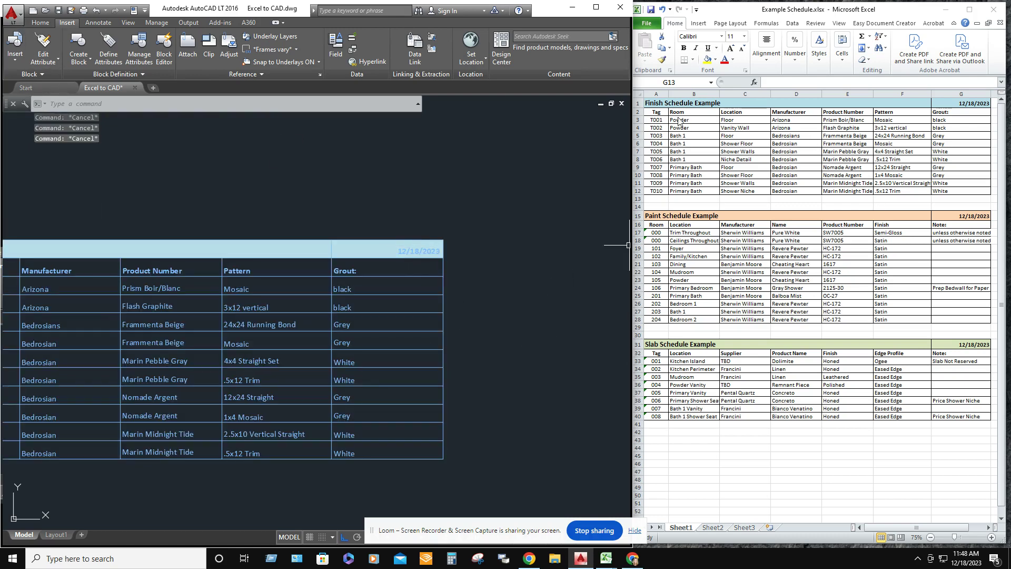
Replace the date in cell G1 with 'New Date'
left_click(972, 105)
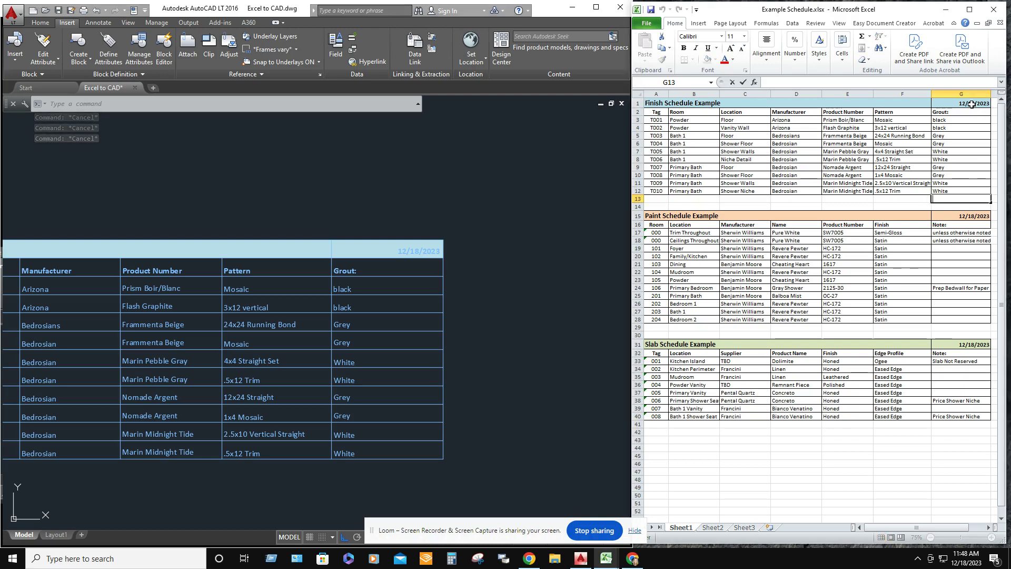
left_click(972, 105)
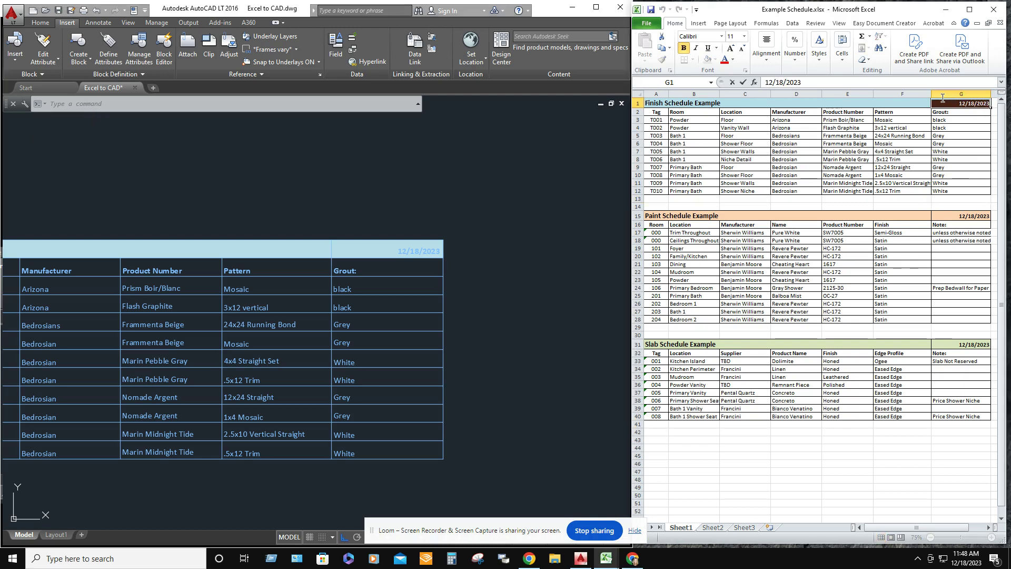
key("Delete")
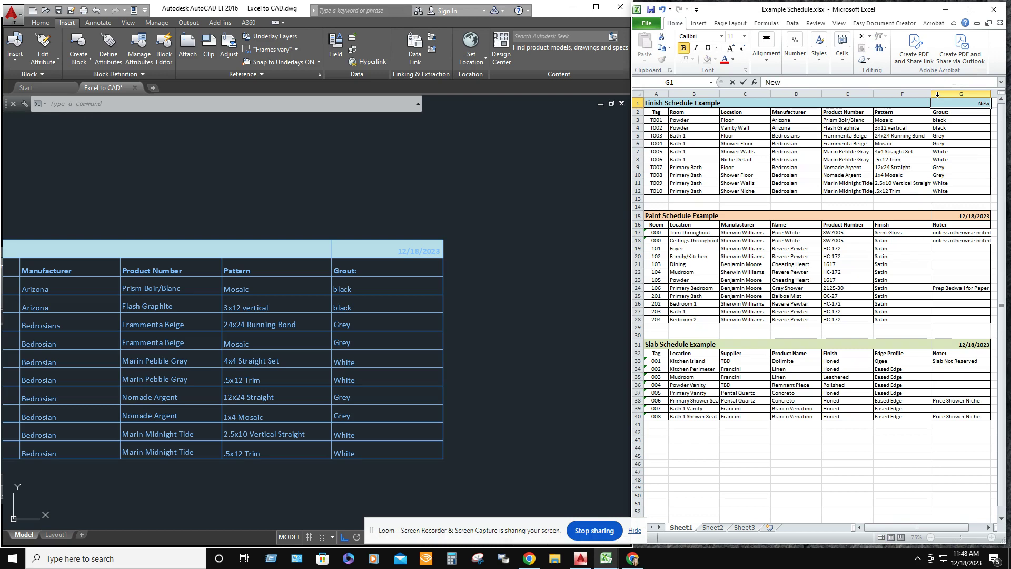
type("New Date")
left_click(903, 159)
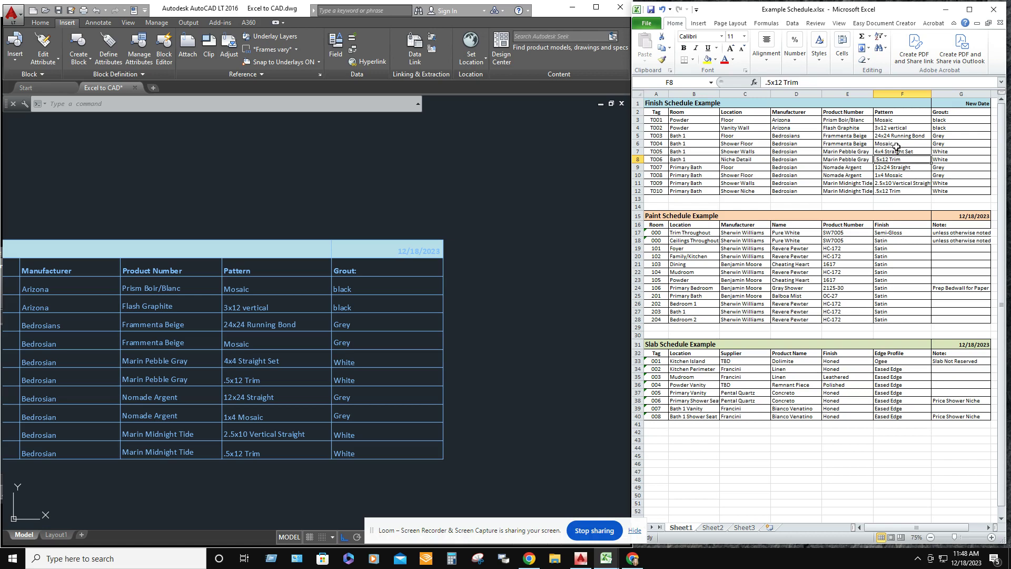
Change T004's pattern in F6 from Mosaic to Squares and save the workbook
left_click(898, 144)
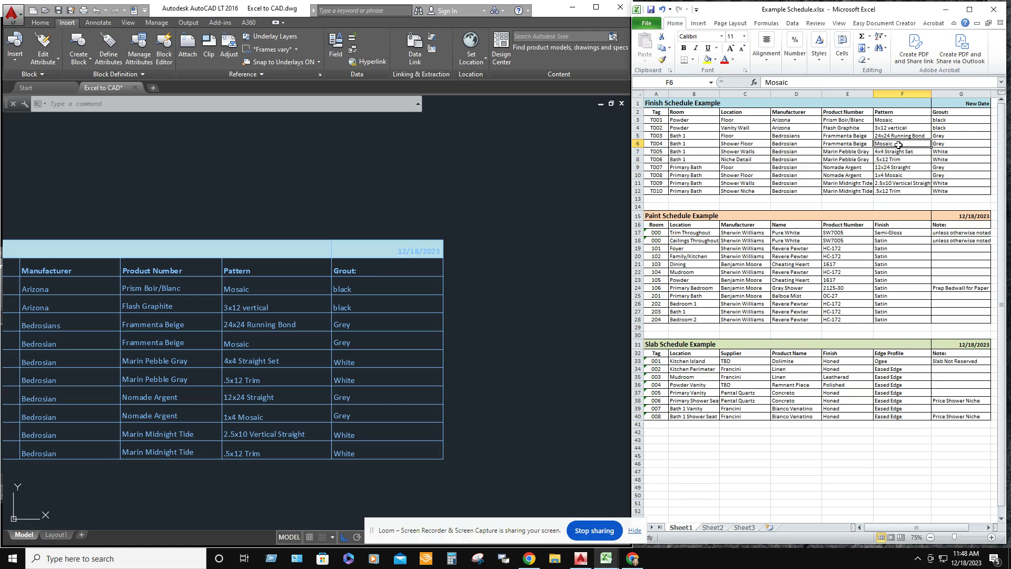
type("Squares")
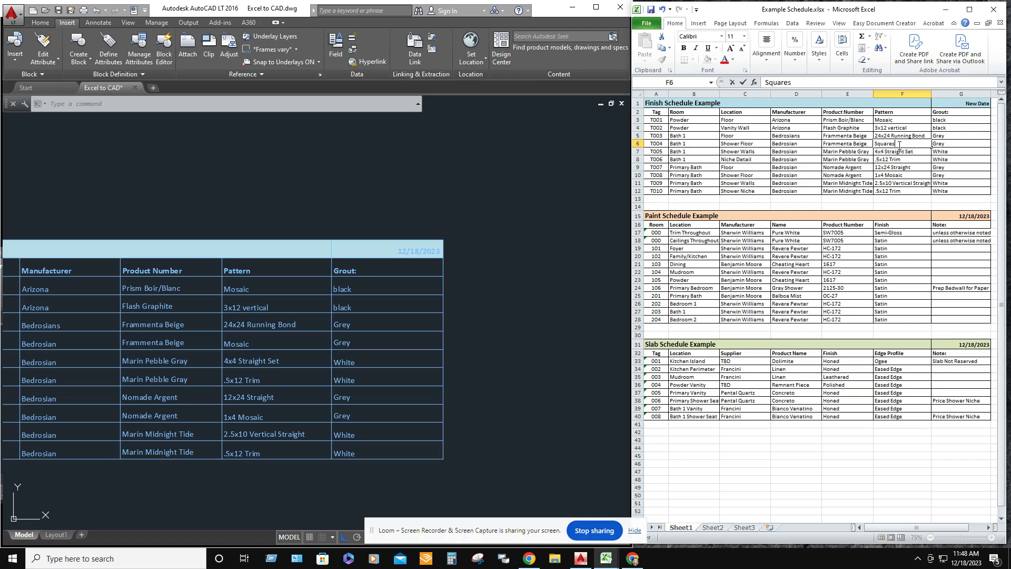
key("Return")
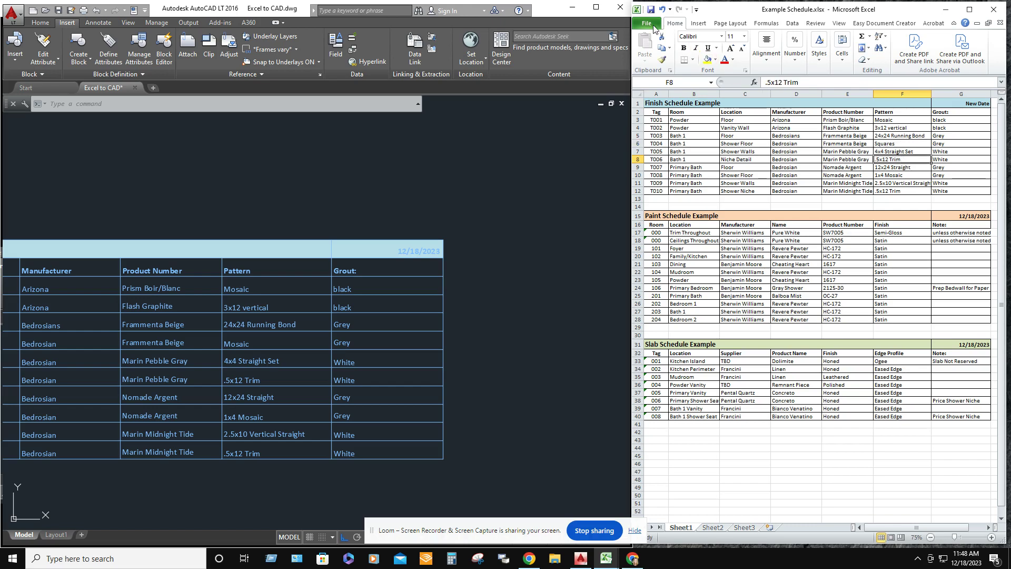
left_click(647, 23)
left_click(659, 40)
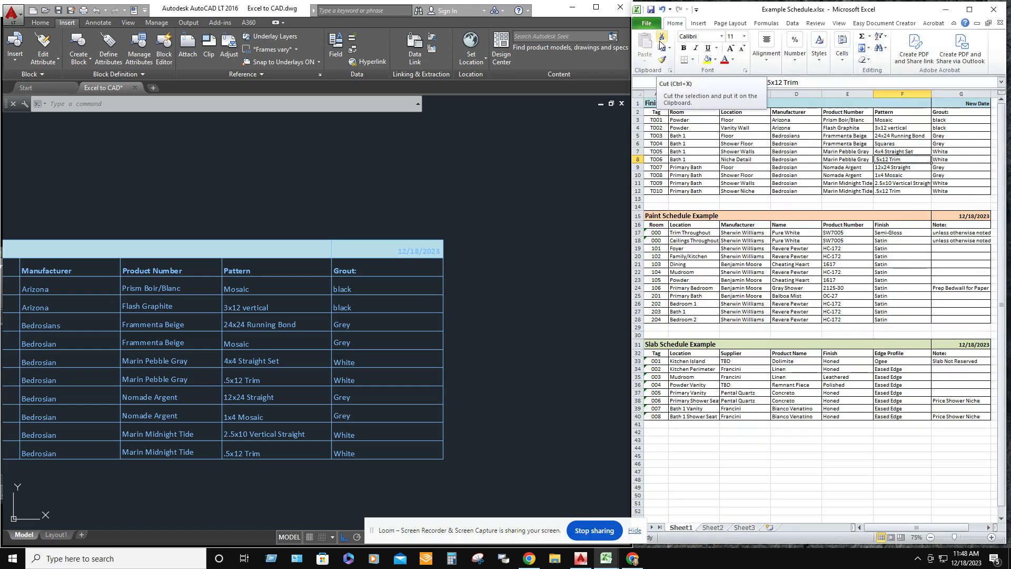
Update the table's data links so it shows New Date and Squares for T004
left_click(349, 274)
left_click(353, 275)
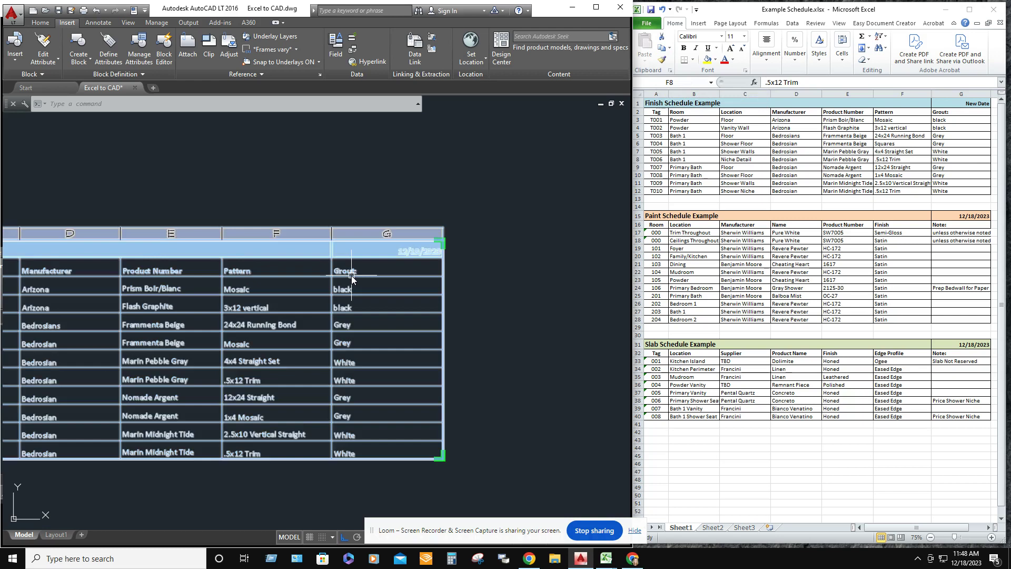
right_click(353, 276)
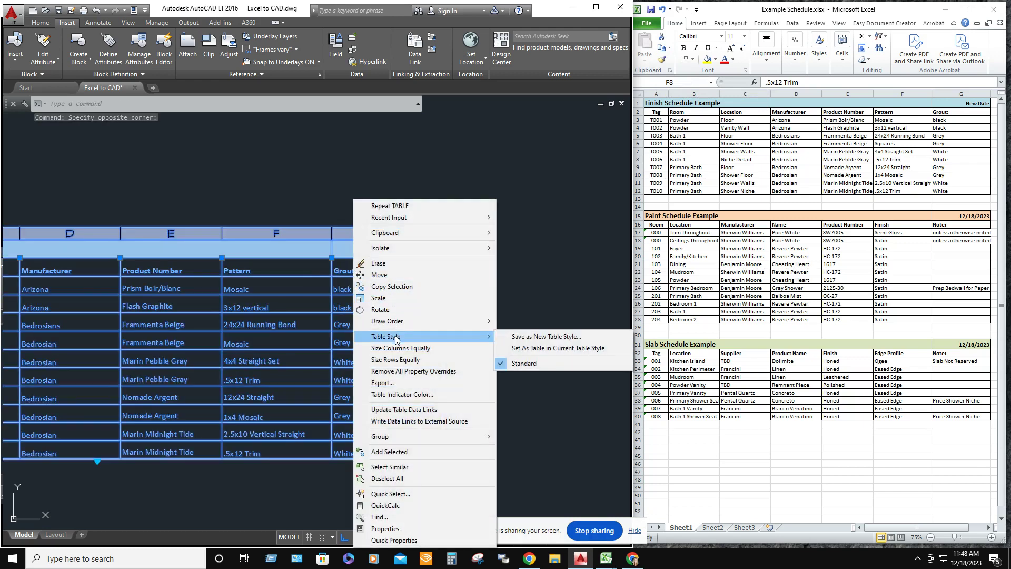
left_click(421, 411)
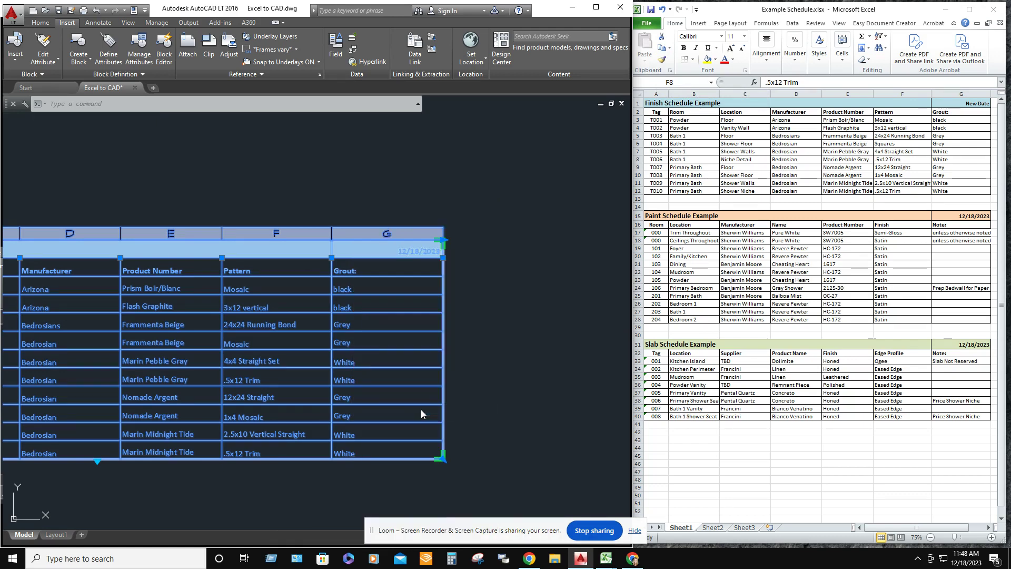
key("Escape")
key("Escape")
key("Escape")
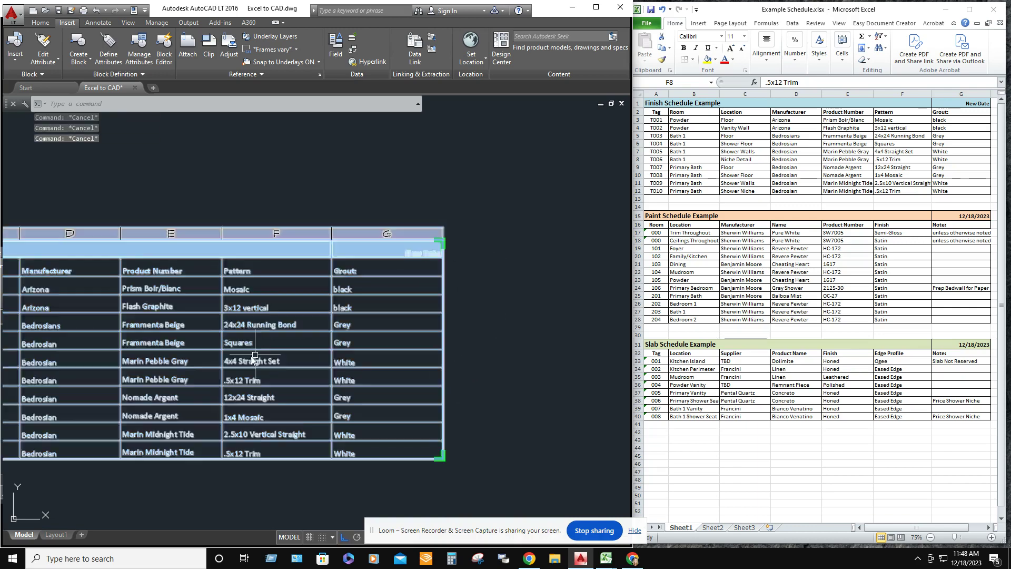
scroll(503, 269, "down", 2)
scroll(501, 269, "down", 1)
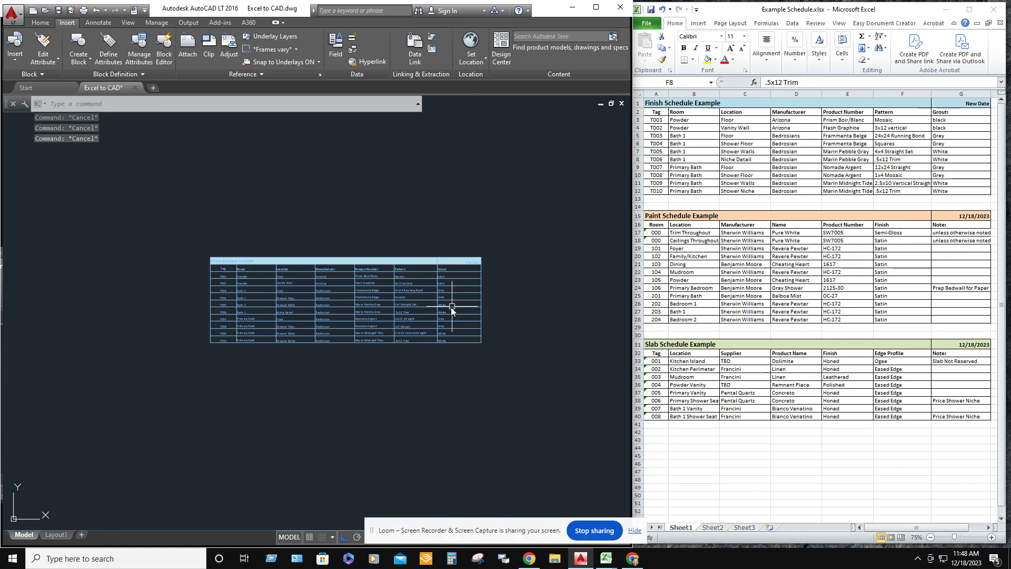
scroll(485, 266, "up", 2)
scroll(476, 264, "down", 2)
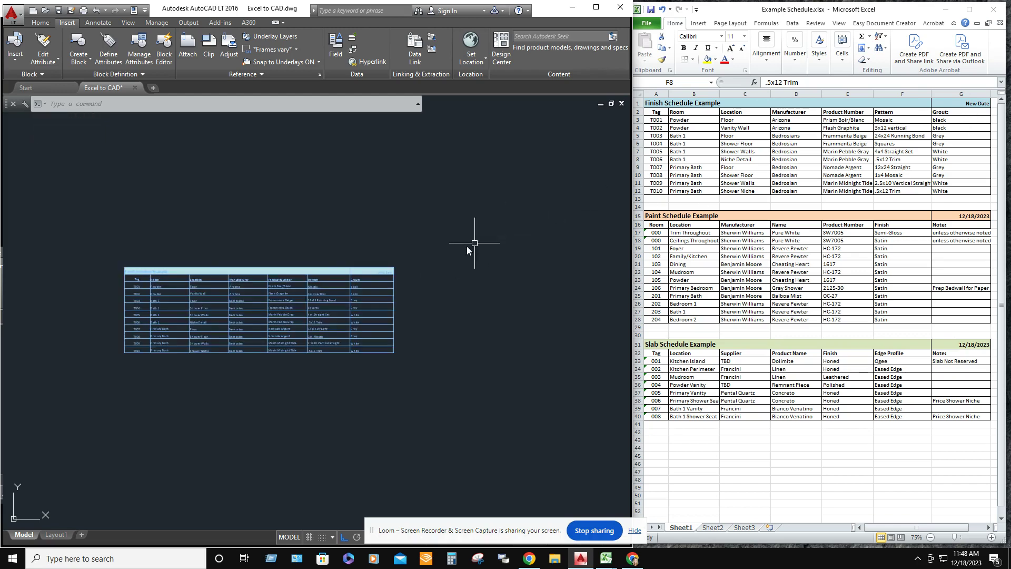
scroll(453, 259, "up", 4)
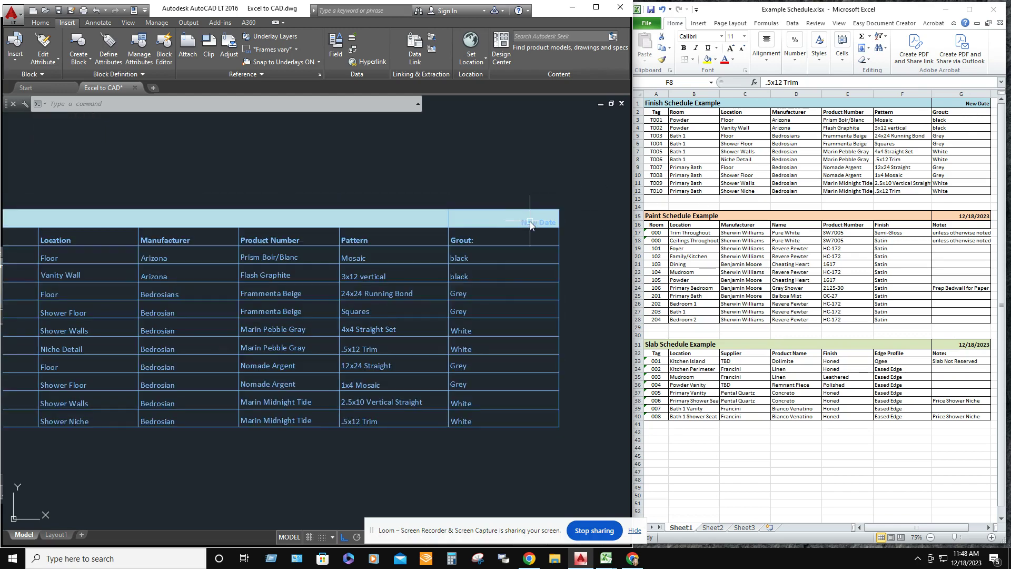
left_click(539, 228)
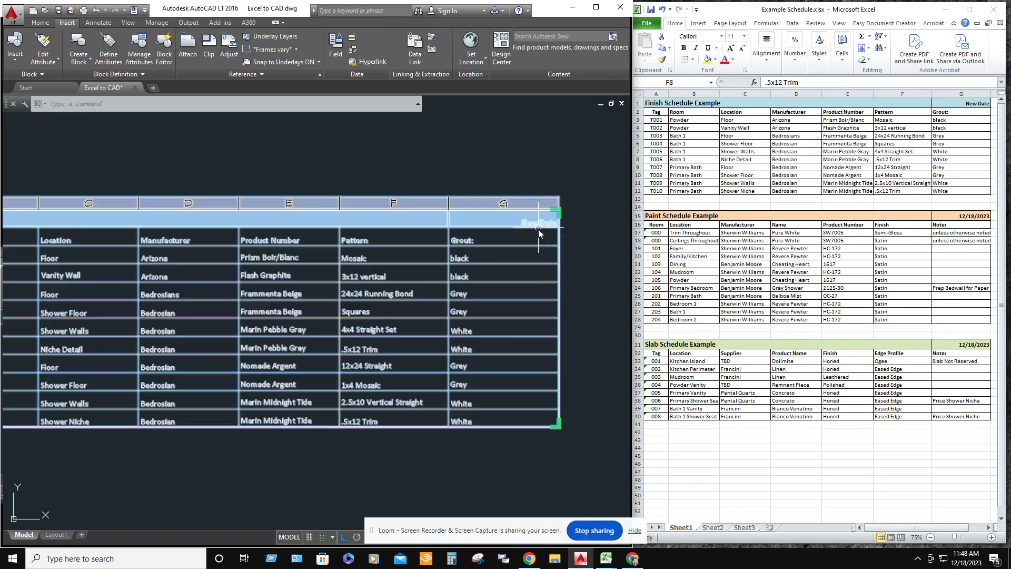
key("Escape")
scroll(592, 296, "down", 2)
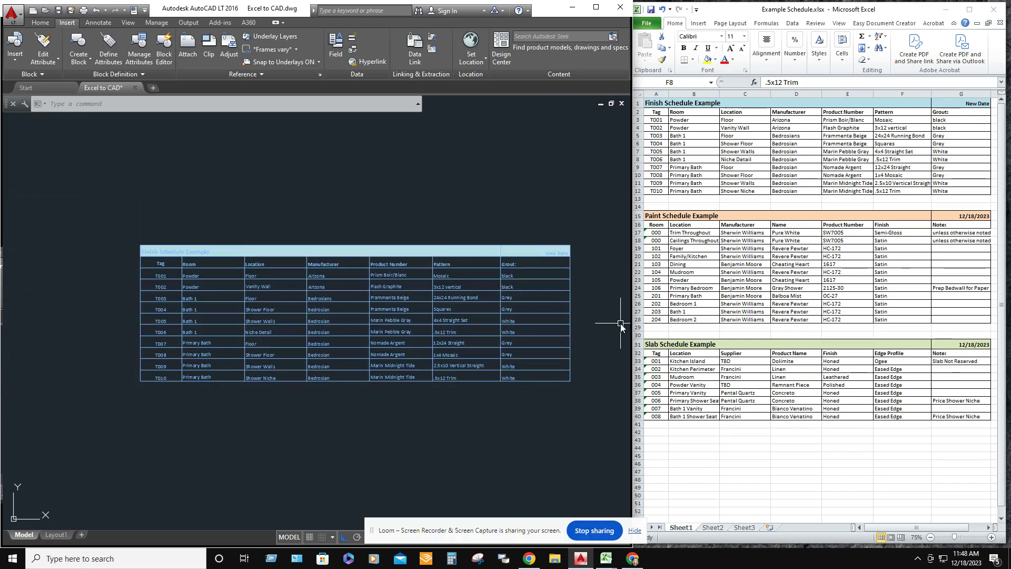
left_click(567, 293)
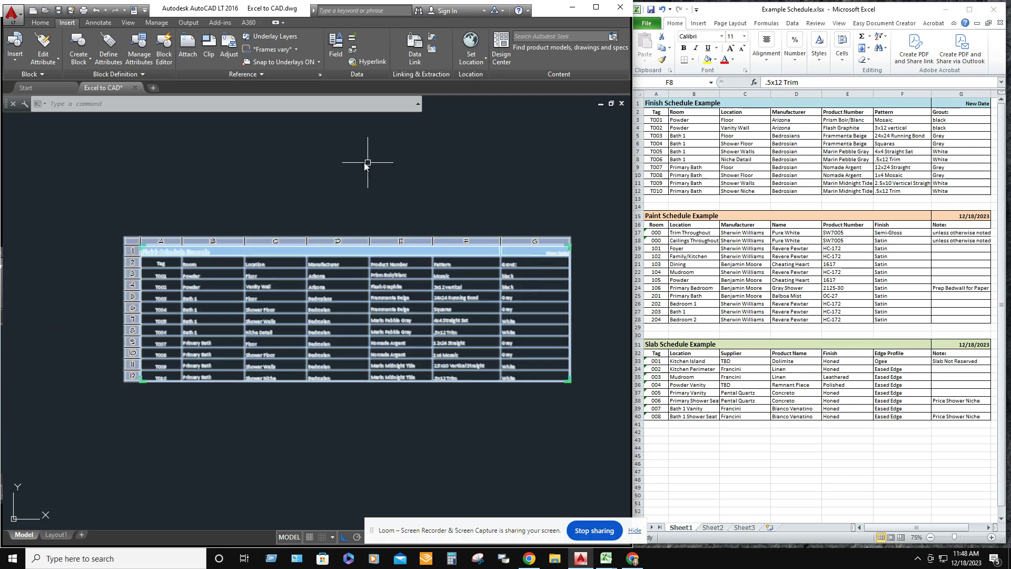
key("Escape")
scroll(142, 160, "down", 2)
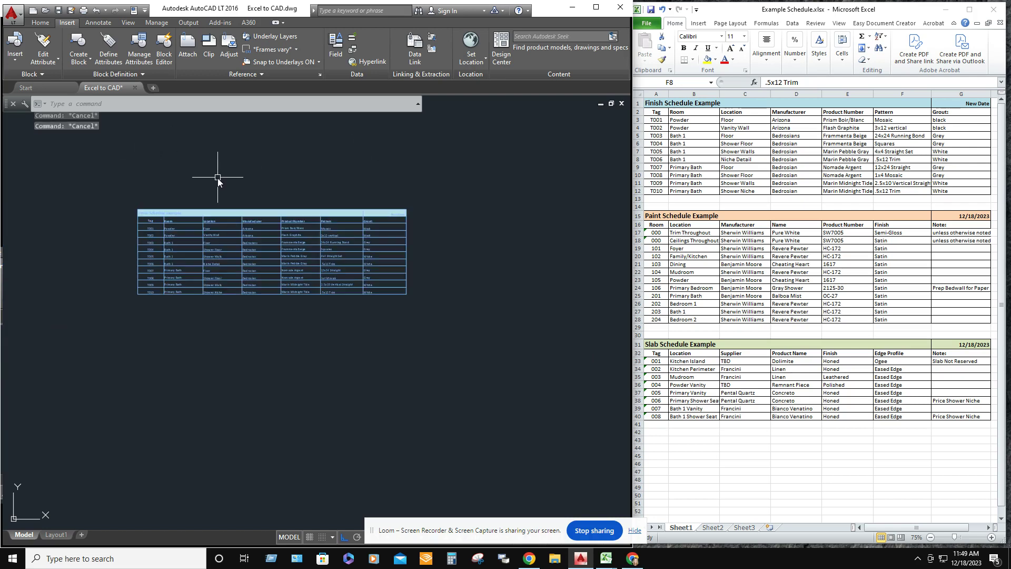
key("Escape")
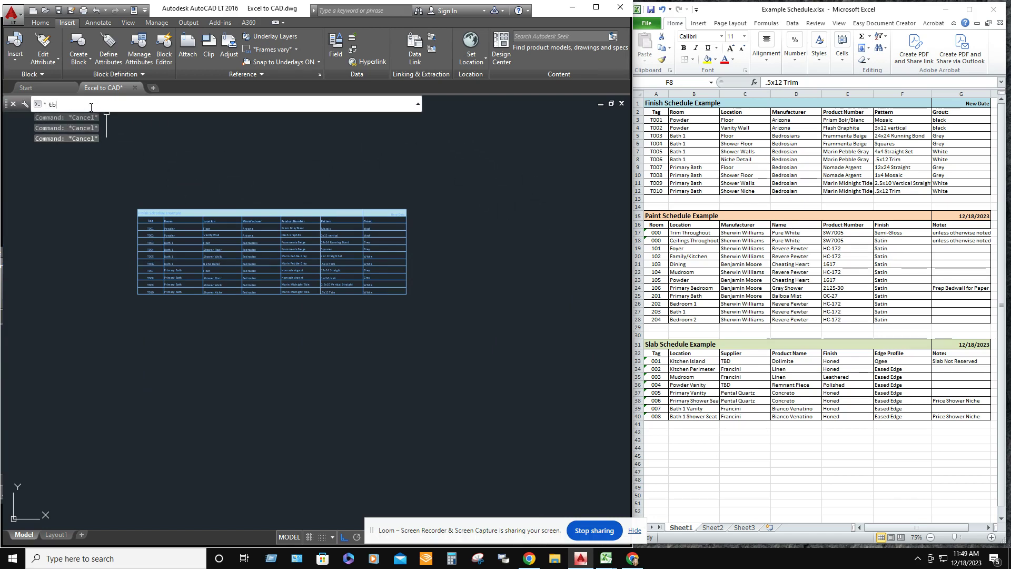
Start another table with the TABLE command, built from a data link
type("table")
key("Return")
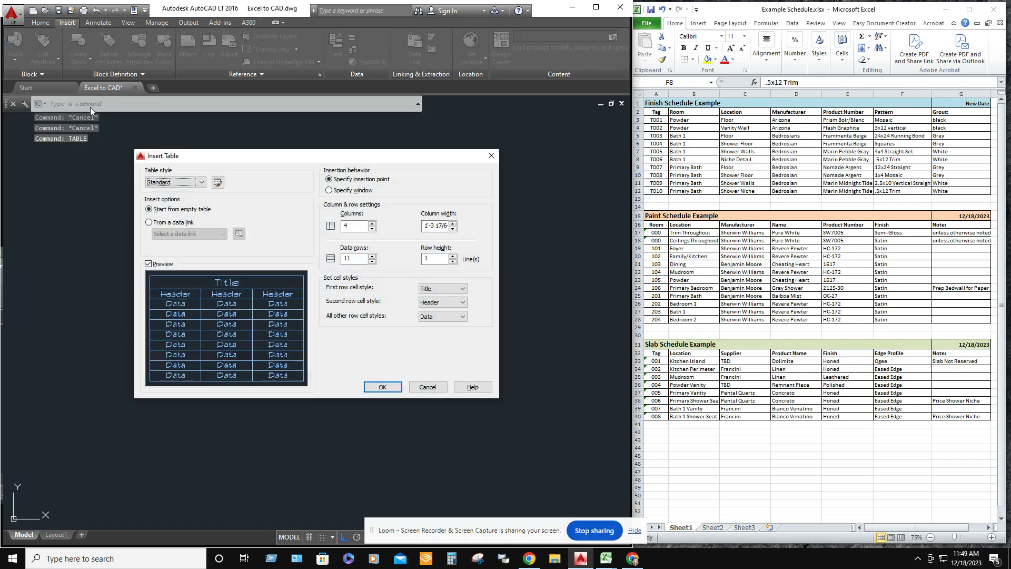
left_click(149, 222)
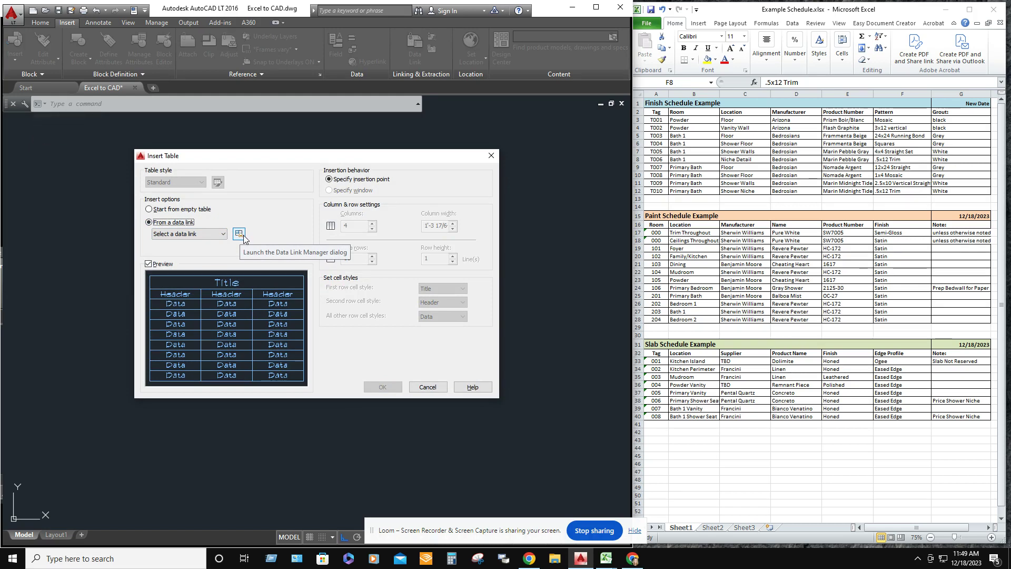
Create a new Excel data link named Paint Schedule
left_click(240, 233)
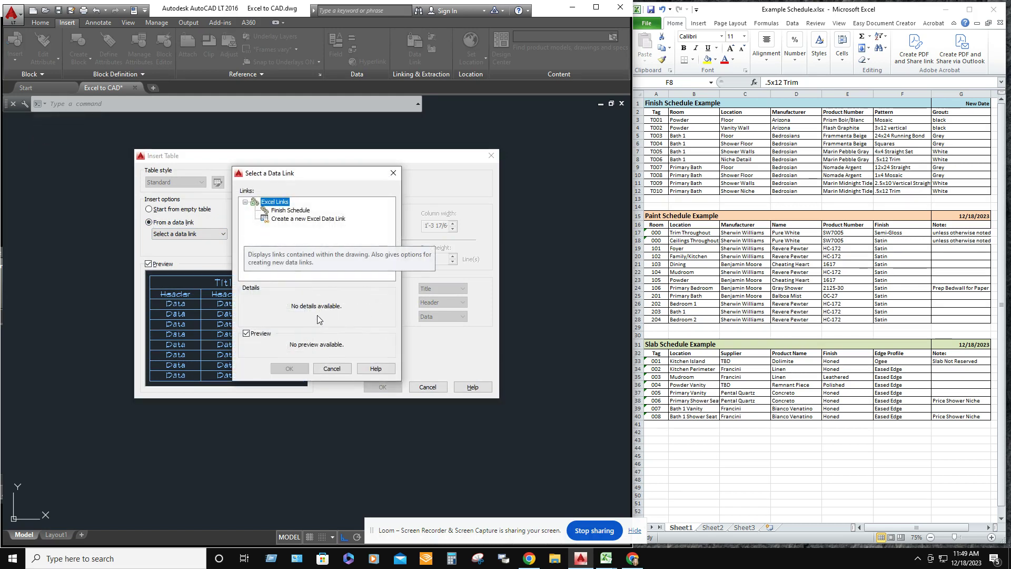
left_click(285, 220)
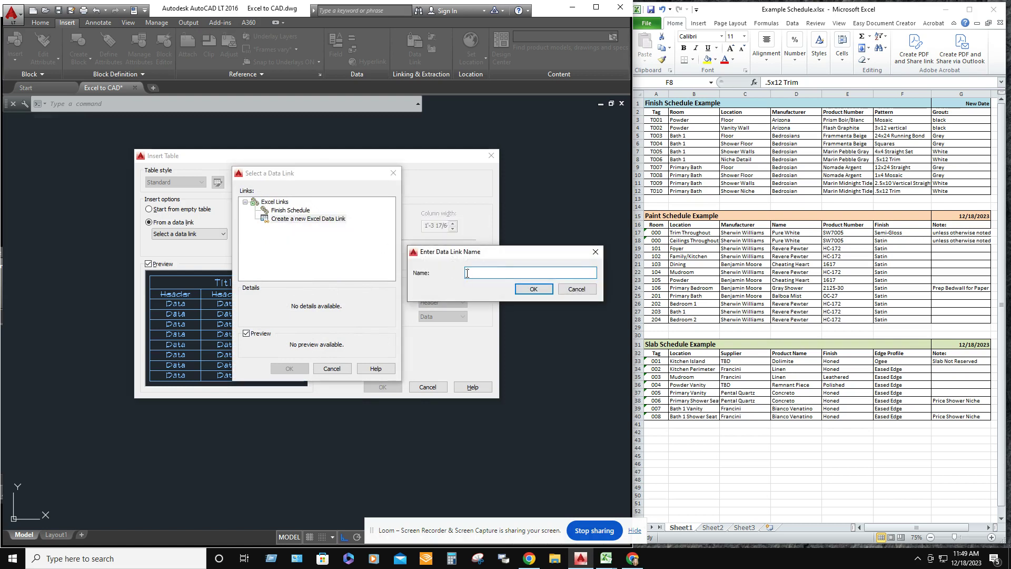
type("Paint Schedule")
key("Return")
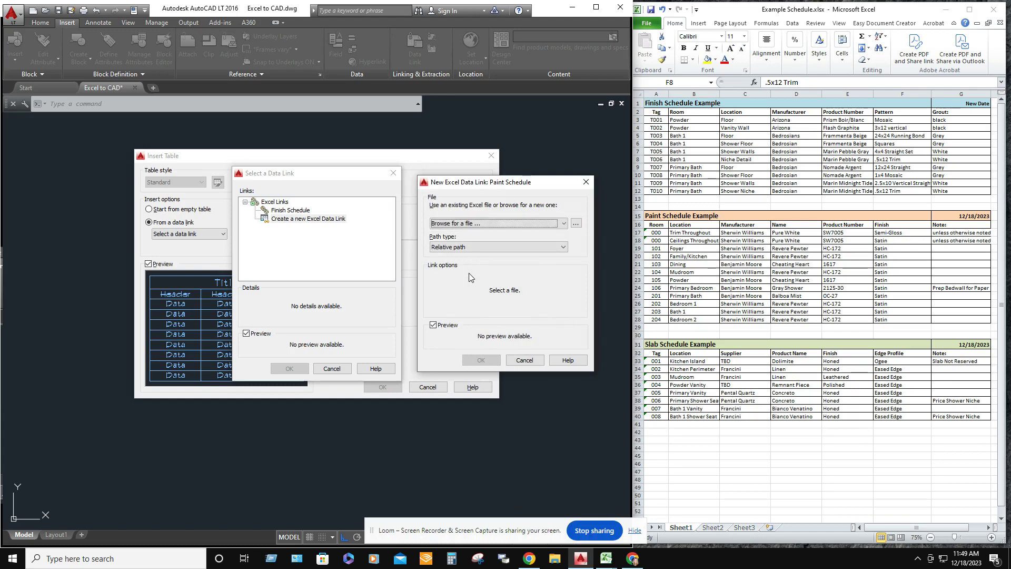
Link Paint Schedule to range A15:G28 of Example Schedule.xlsx and use it as the table's data
left_click(577, 223)
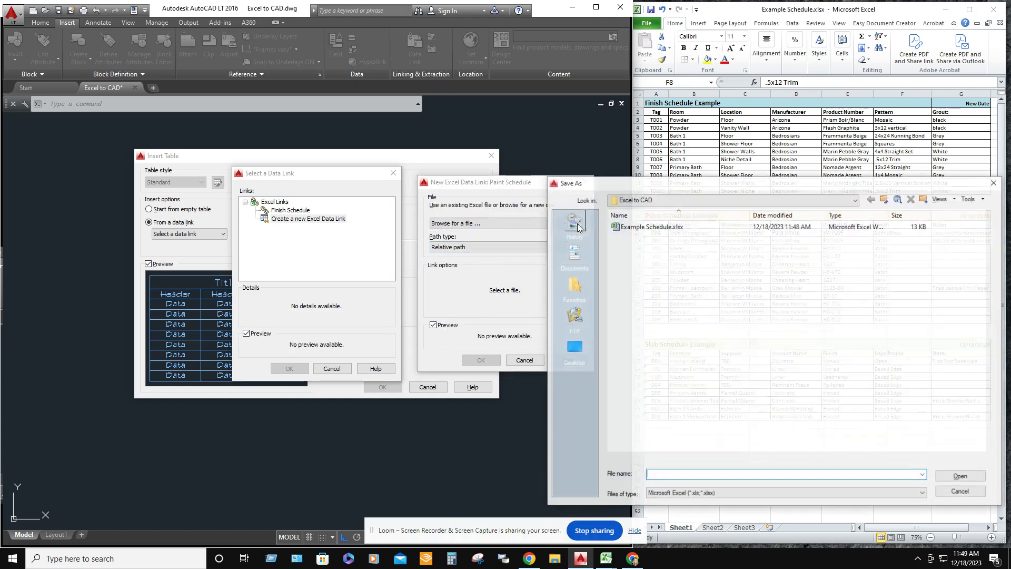
left_click(645, 226)
double_click(646, 227)
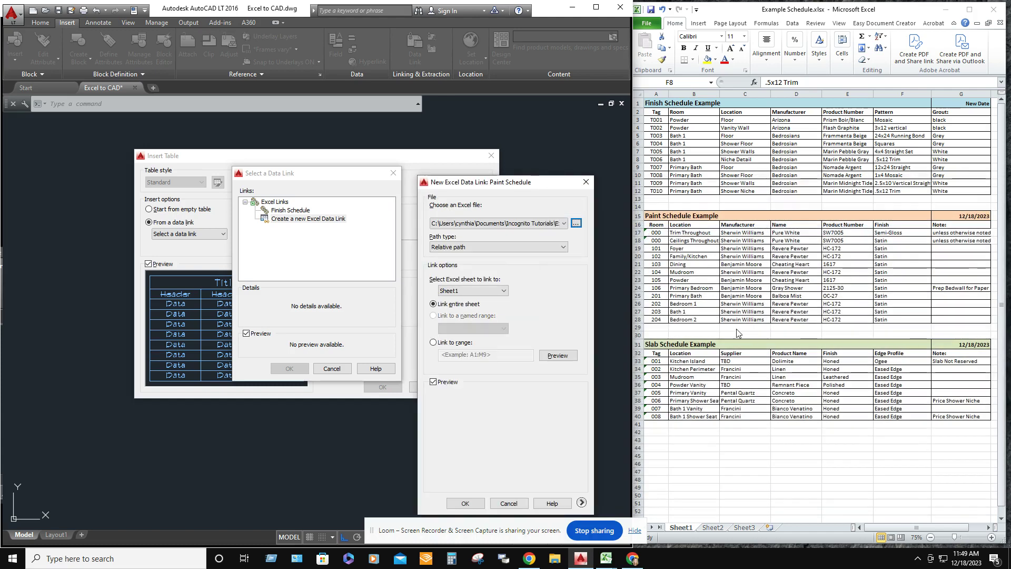
left_click(433, 343)
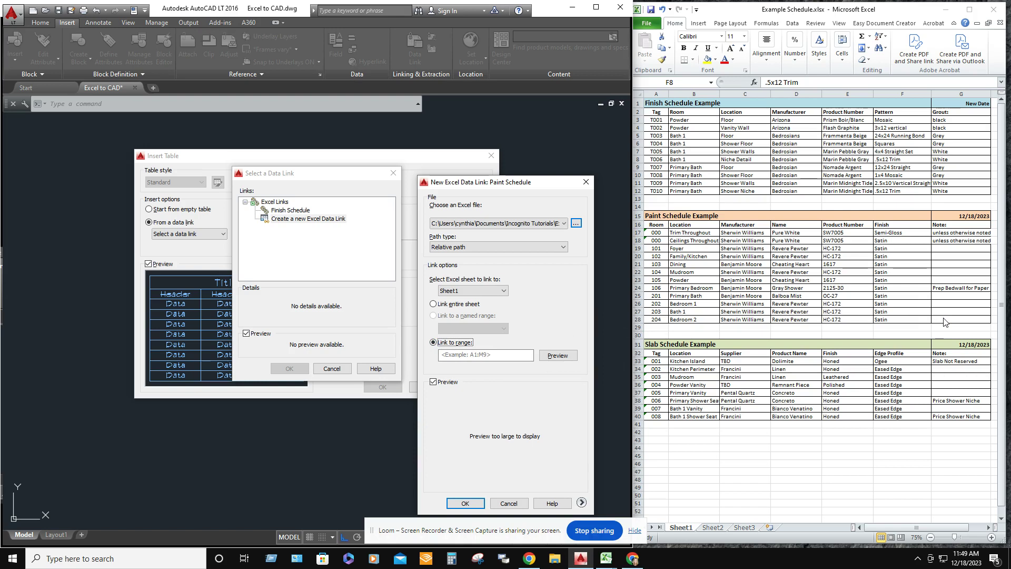
left_click(463, 356)
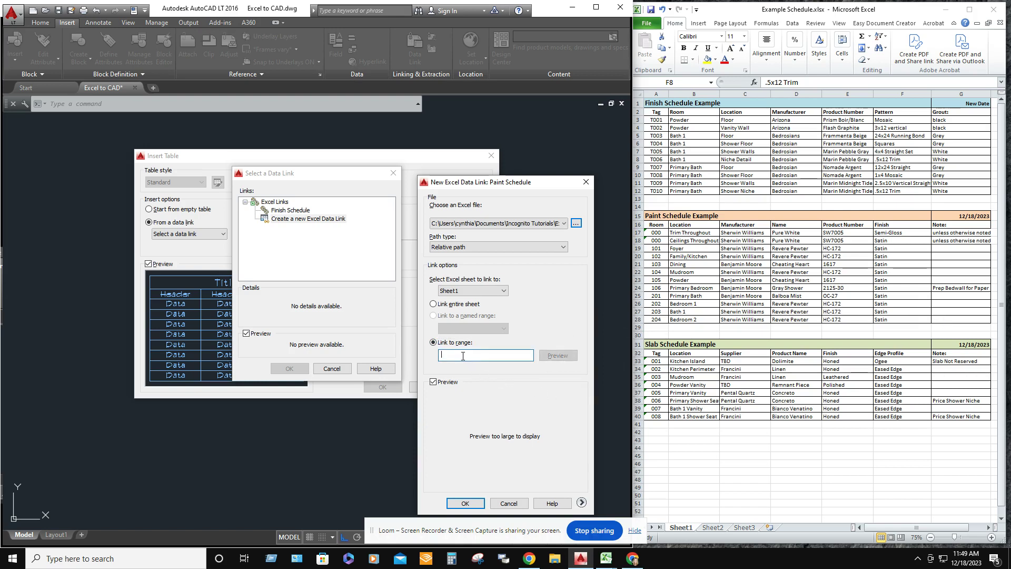
type("A15:G28")
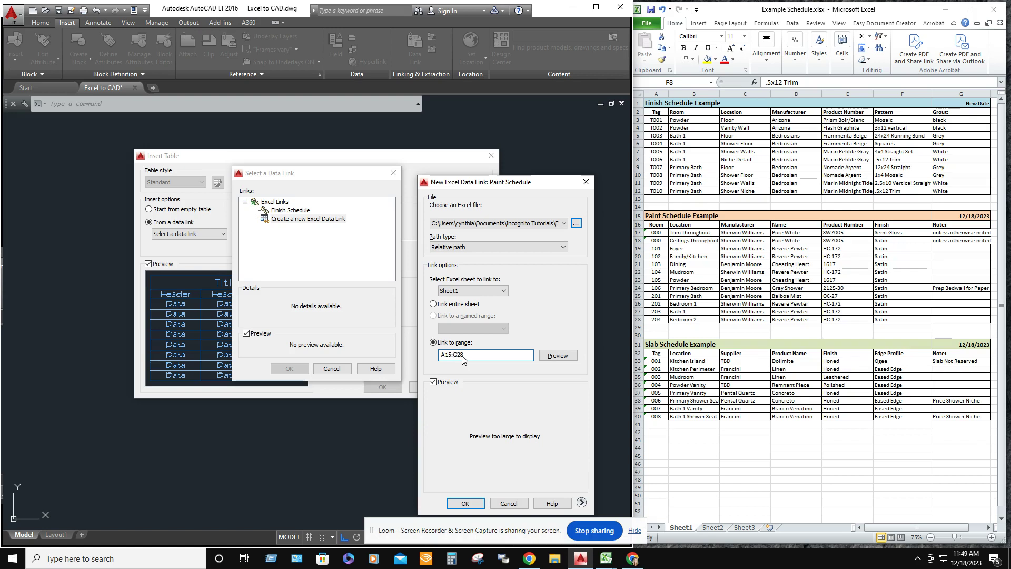
left_click(479, 503)
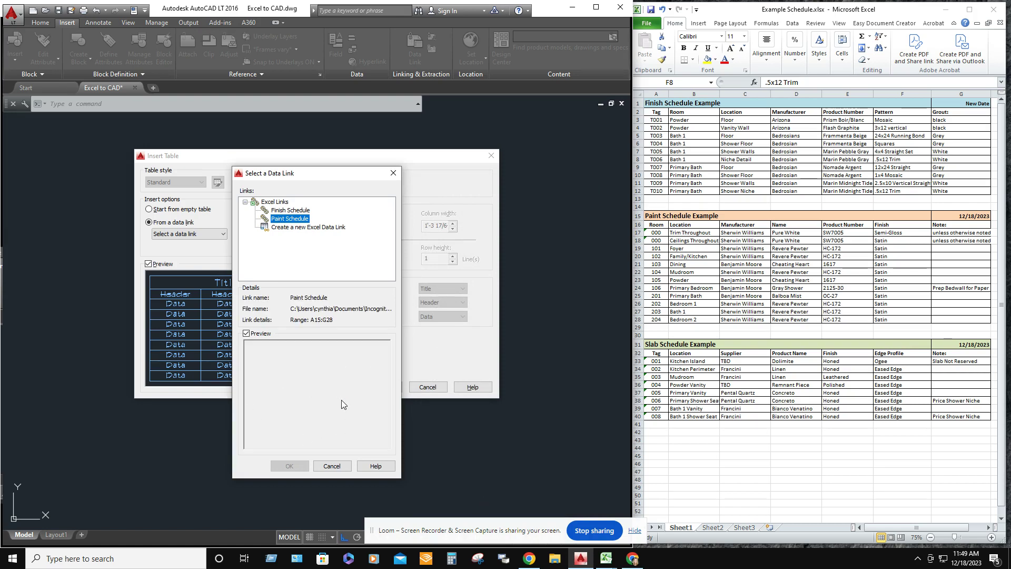
left_click(294, 465)
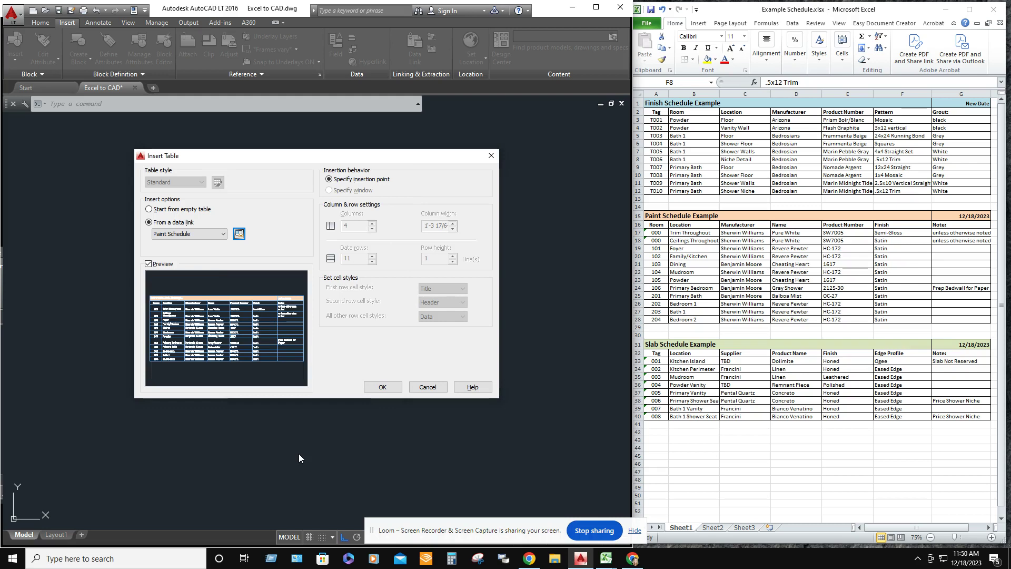
Place the linked Paint Schedule table below the Finish Schedule table and select it
left_click(383, 388)
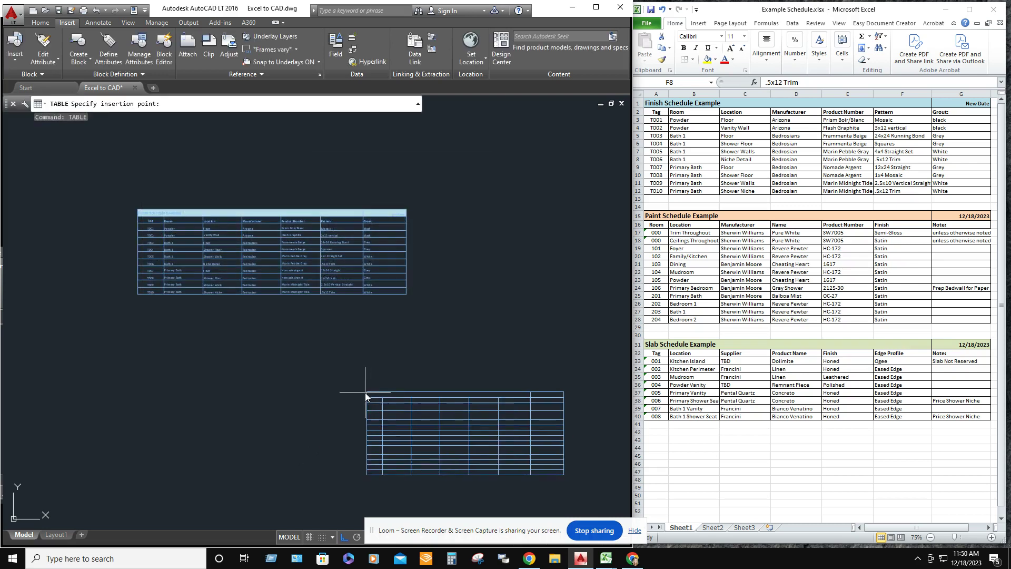
scroll(139, 305, "up", 2)
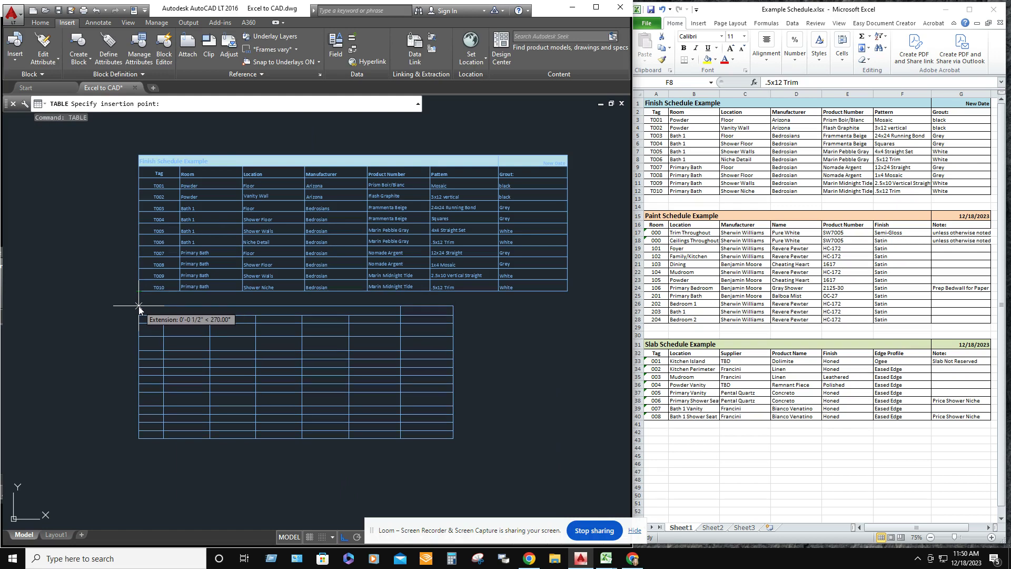
left_click(138, 305)
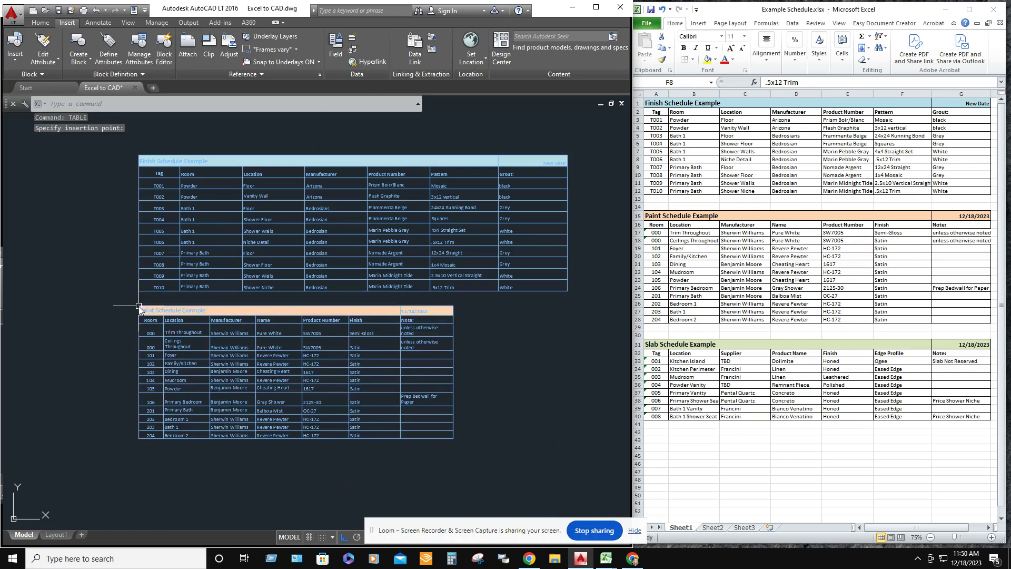
left_click(452, 343)
left_click(453, 342)
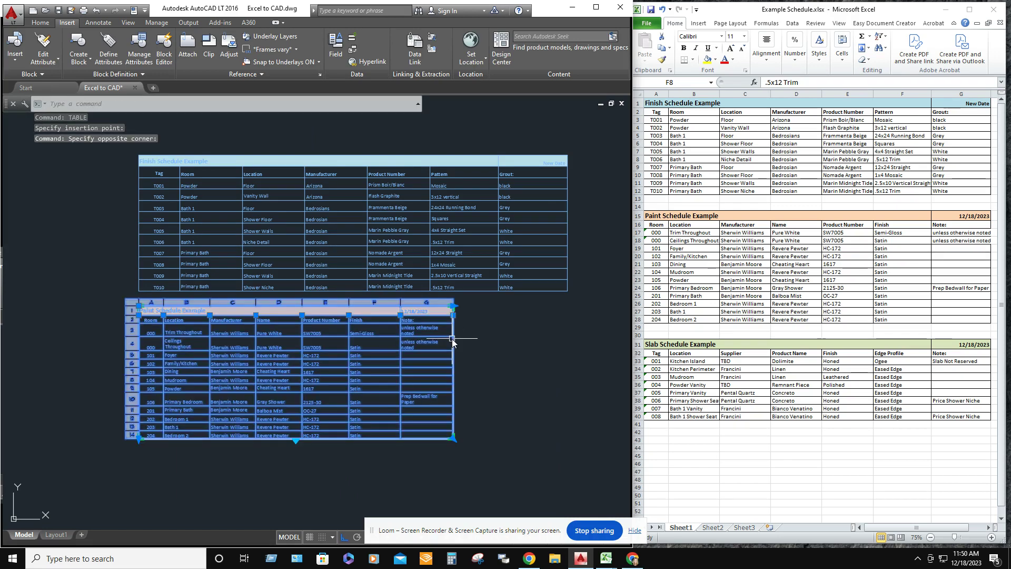
Stretch the Paint Schedule table to match the Finish Schedule's right edge
left_click(453, 306)
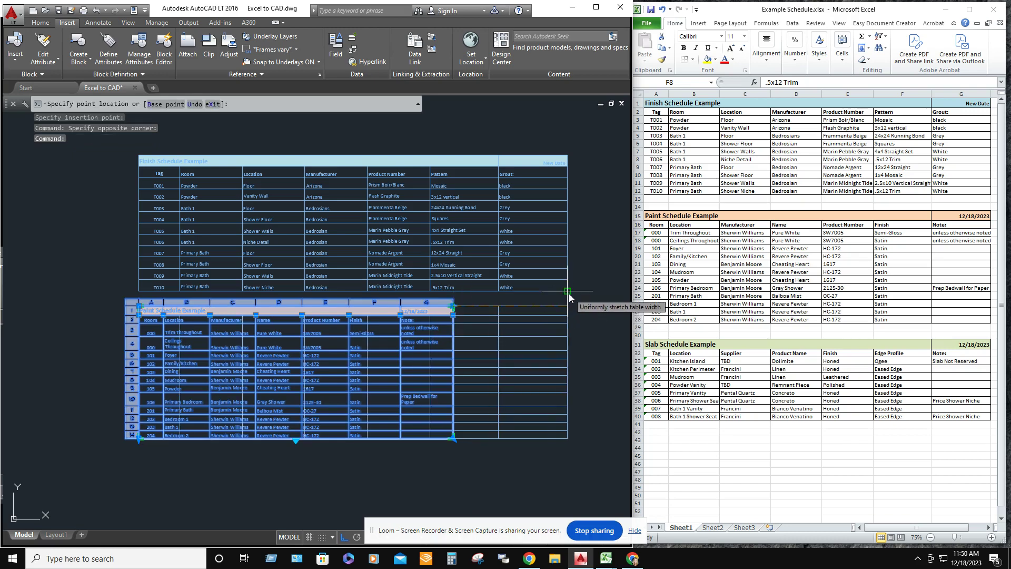
left_click(569, 293)
key("Escape")
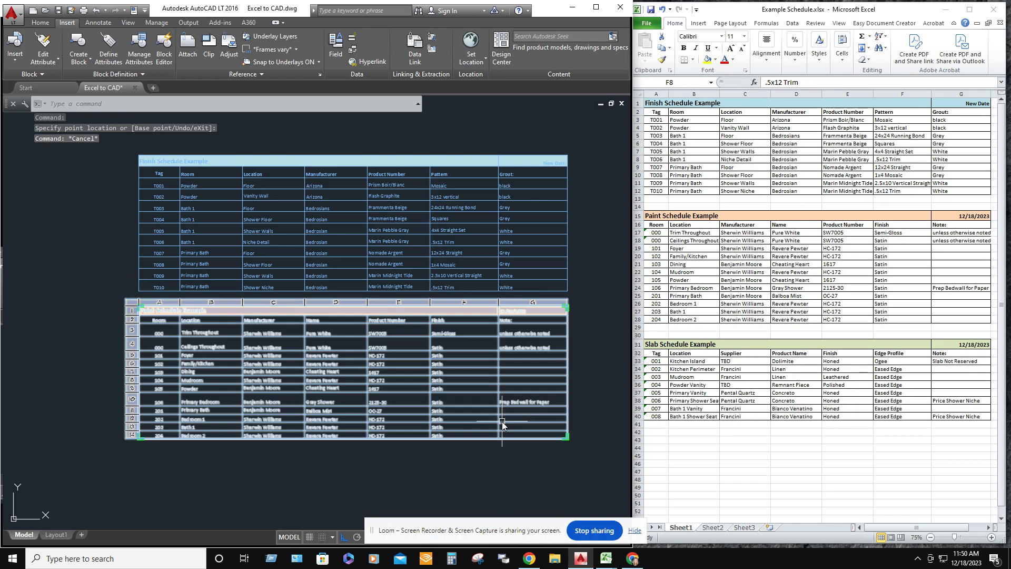
Size the Paint Schedule rows equally and shrink them to a compact height
left_click(322, 394)
right_click(323, 395)
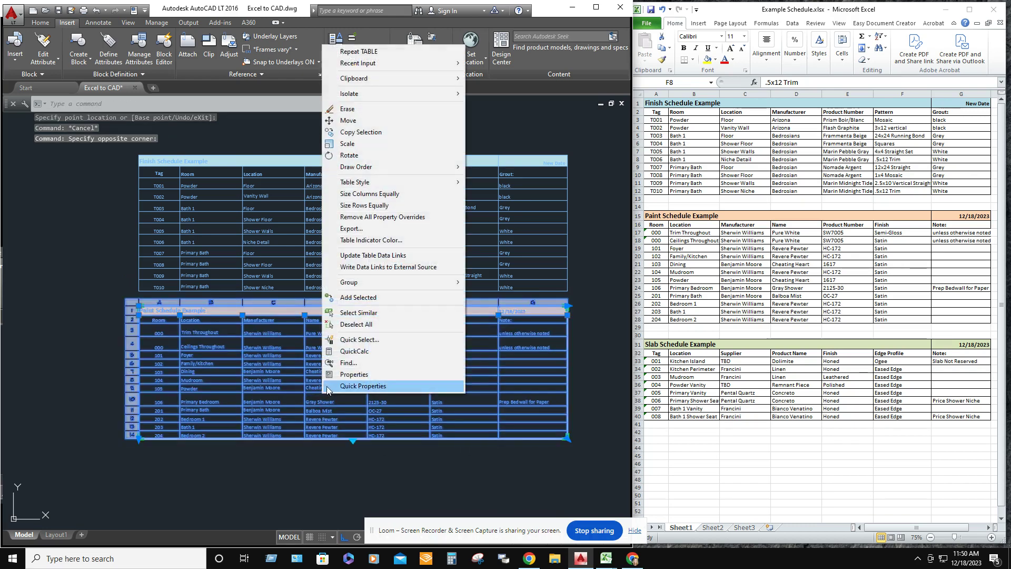
left_click(366, 209)
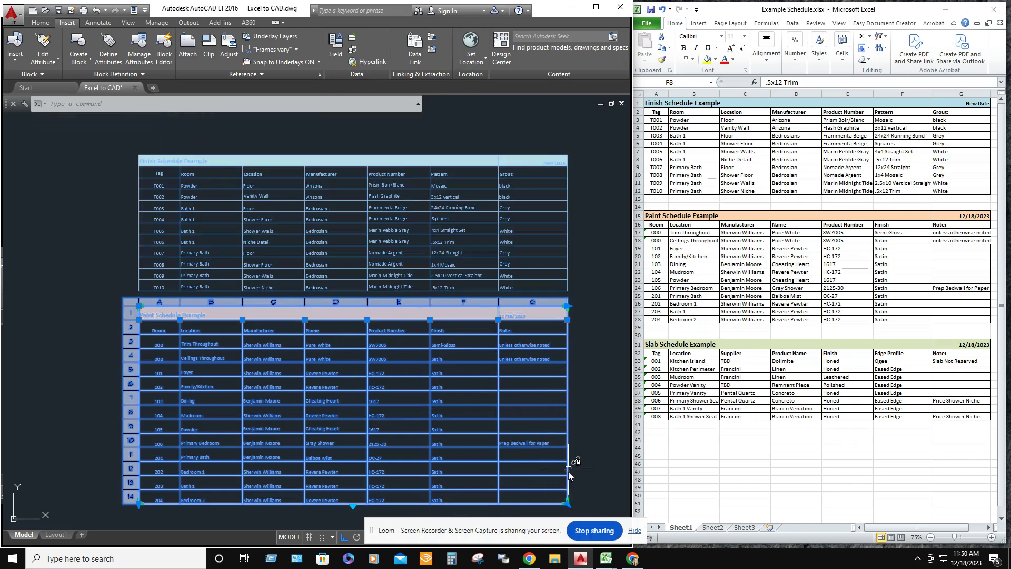
left_click(568, 504)
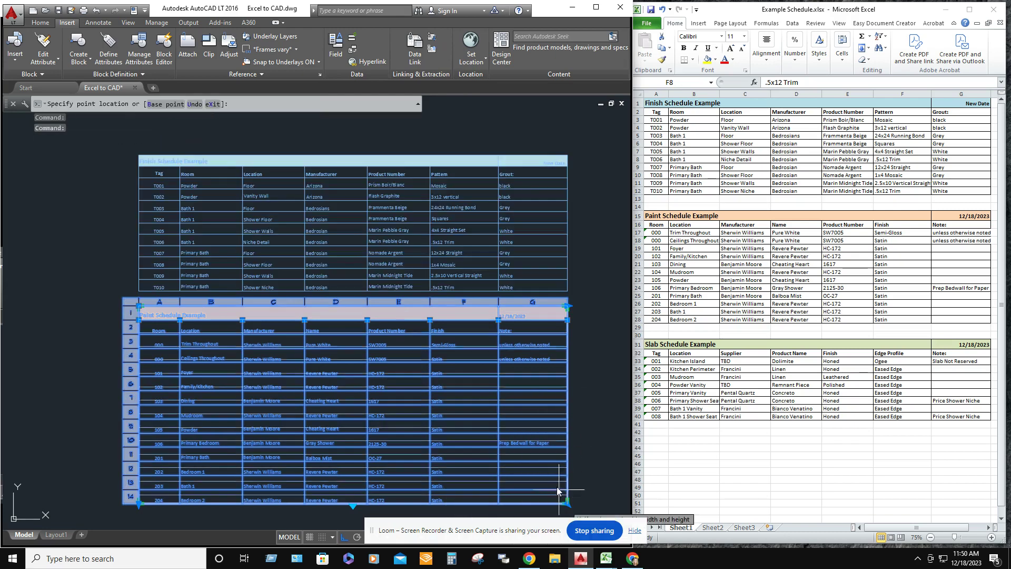
left_click(546, 441)
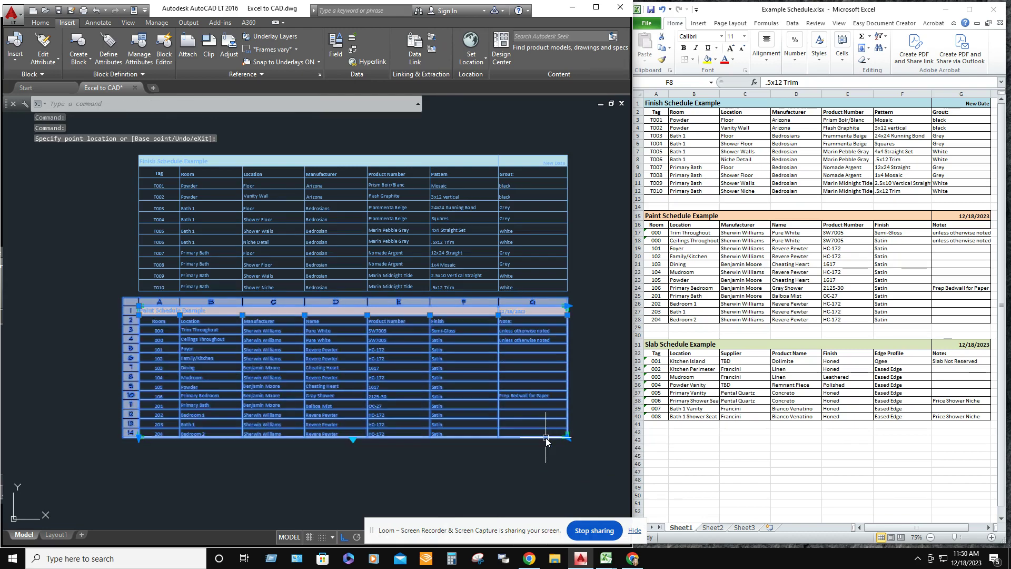
key("Escape")
key("Escape")
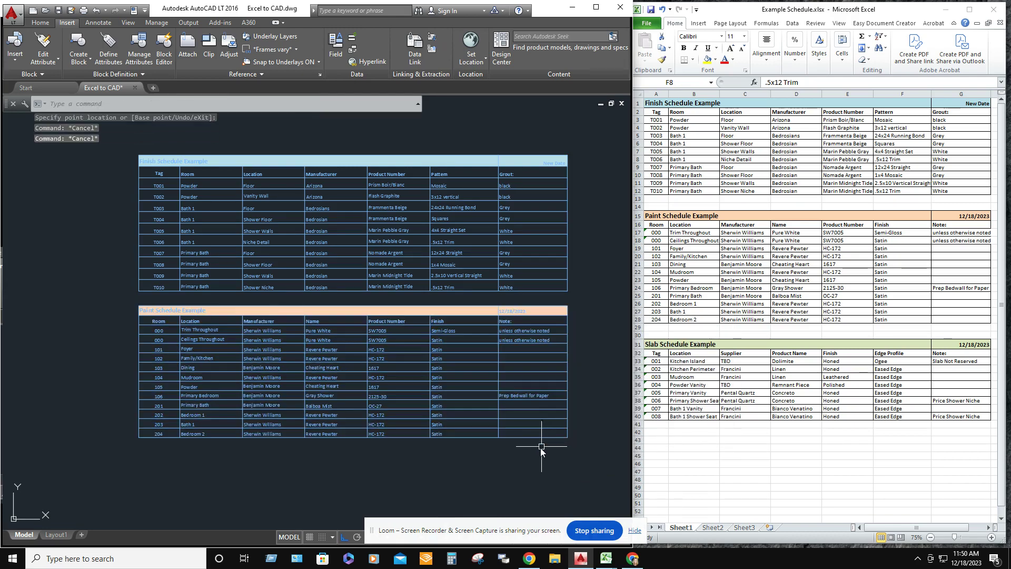
left_click(395, 440)
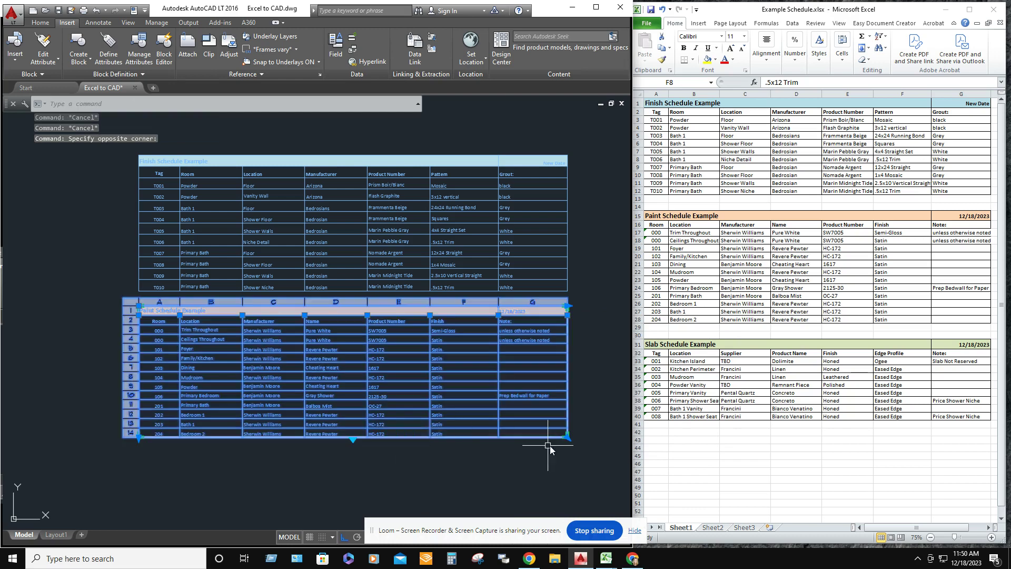
left_click(353, 438)
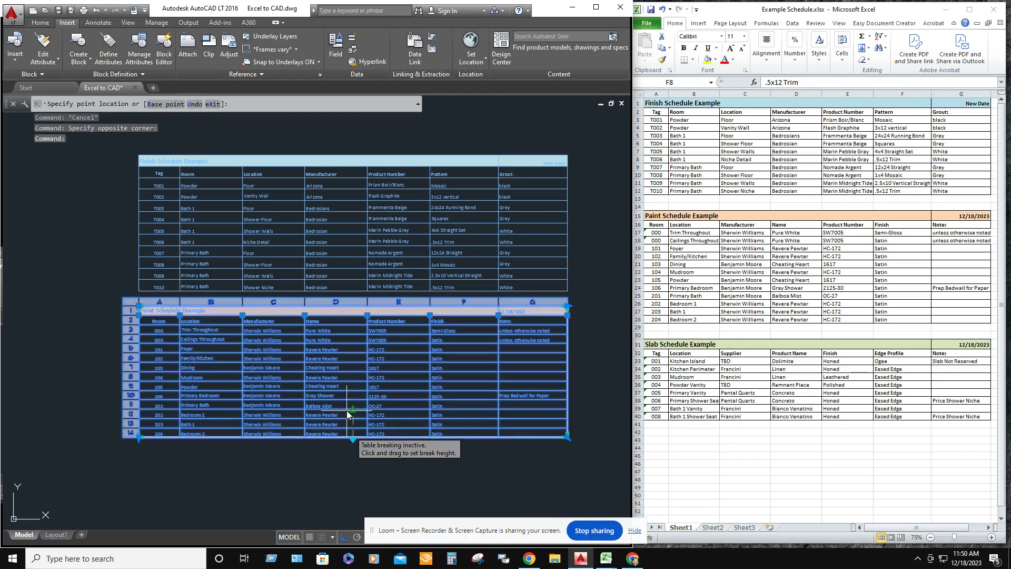
left_click(350, 413)
left_click(353, 409)
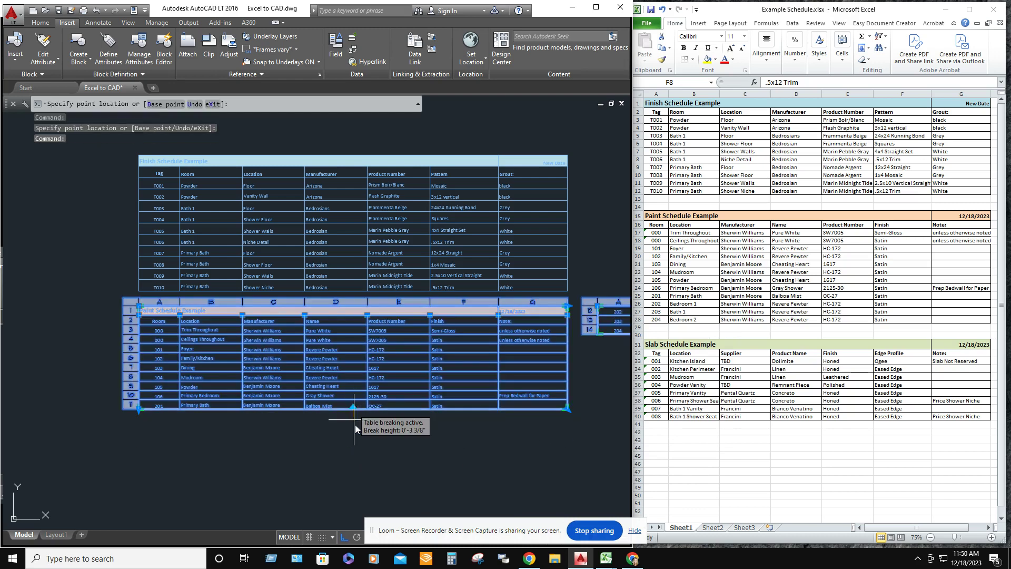
left_click(359, 455)
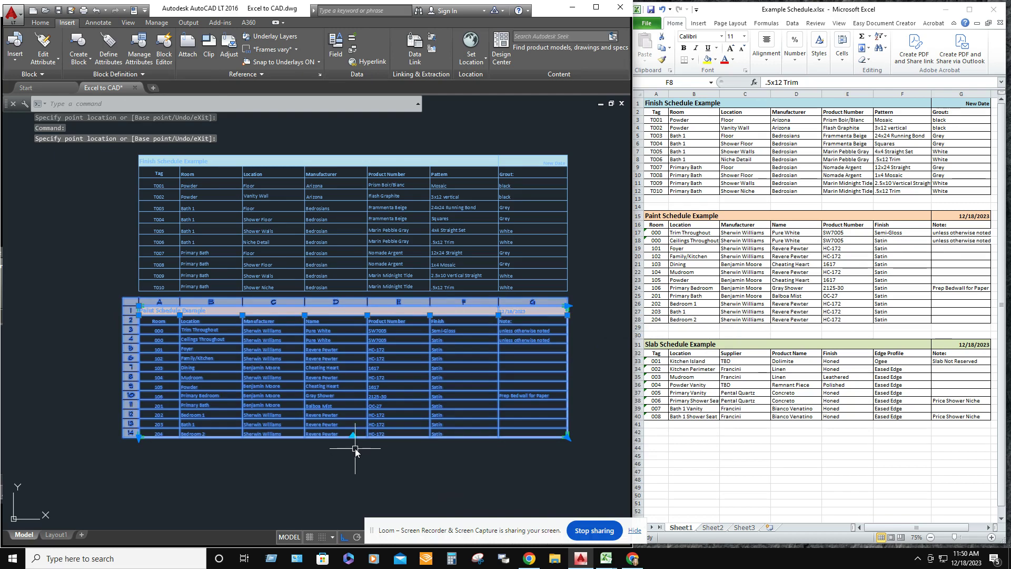
left_click(354, 436)
key("Escape")
left_click_drag(567, 444, 560, 428)
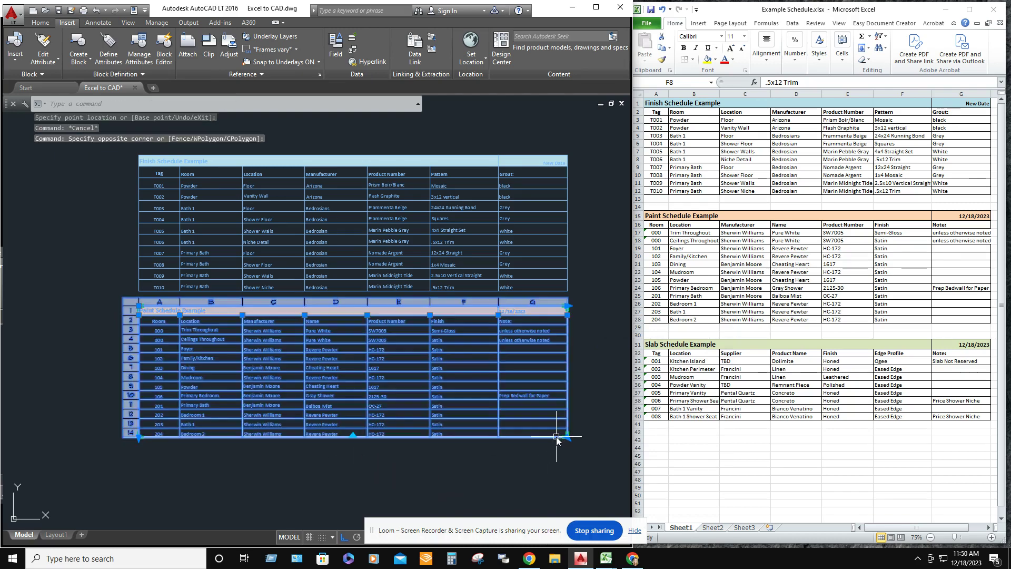
key("Escape")
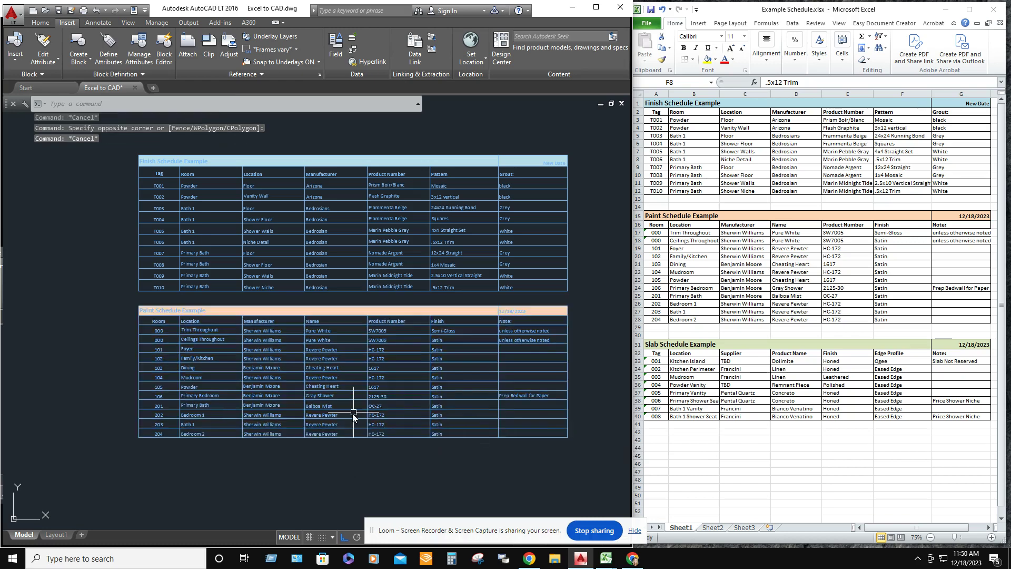
left_click(459, 242)
key("Escape")
key("Escape")
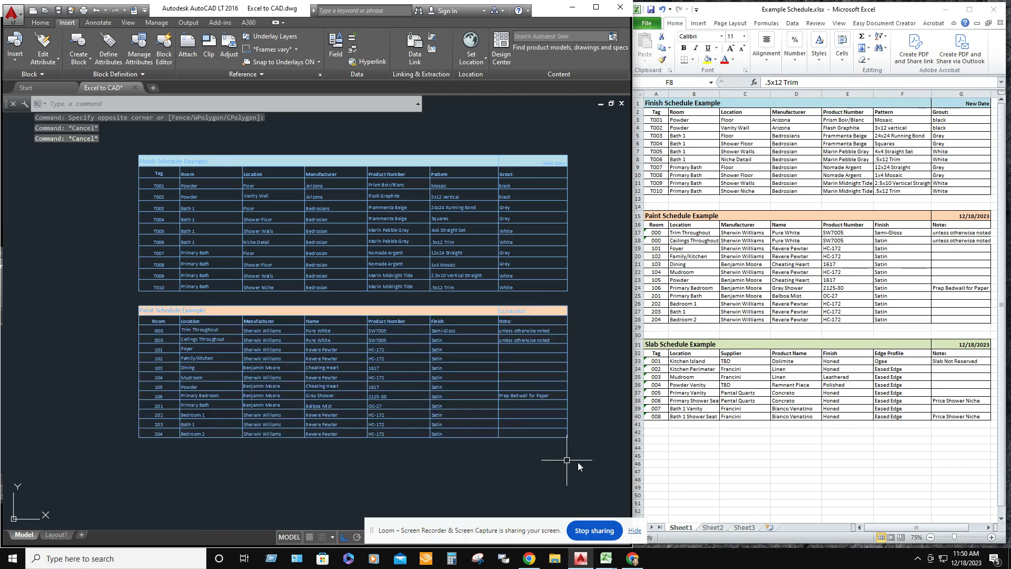
Enter T11 in cell A13 and Example in cell B13
left_click(667, 200)
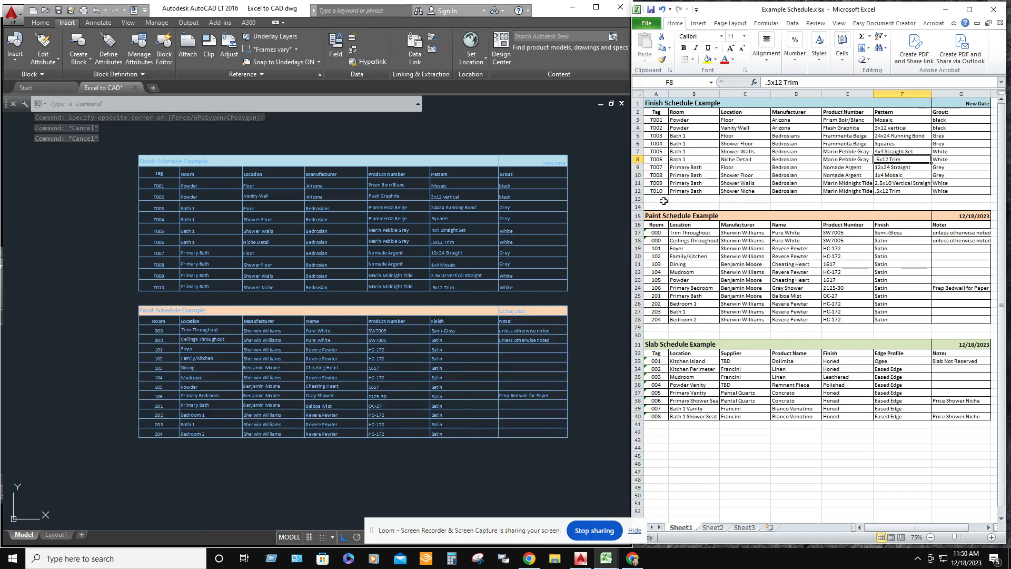
type("T11")
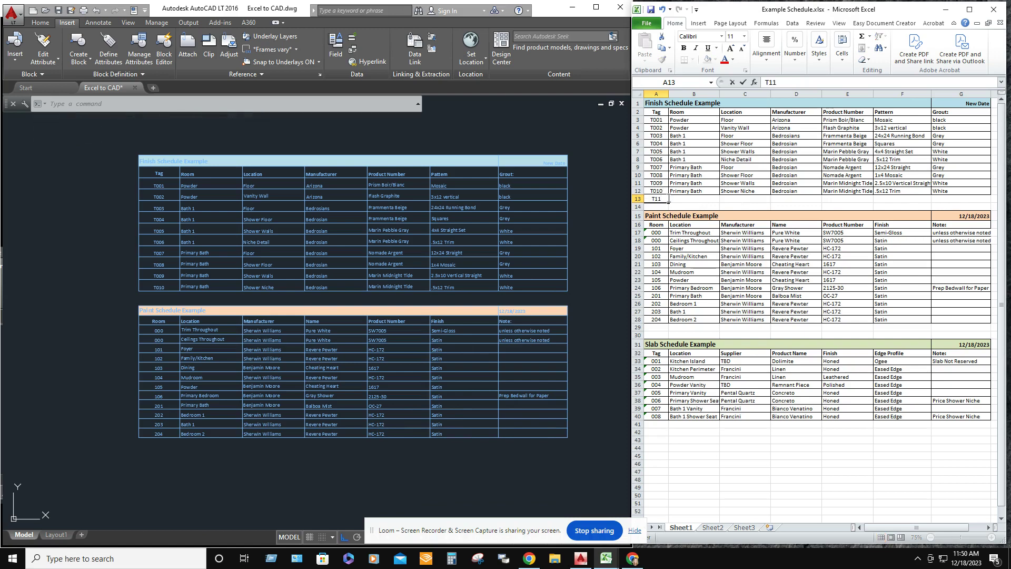
left_click(676, 200)
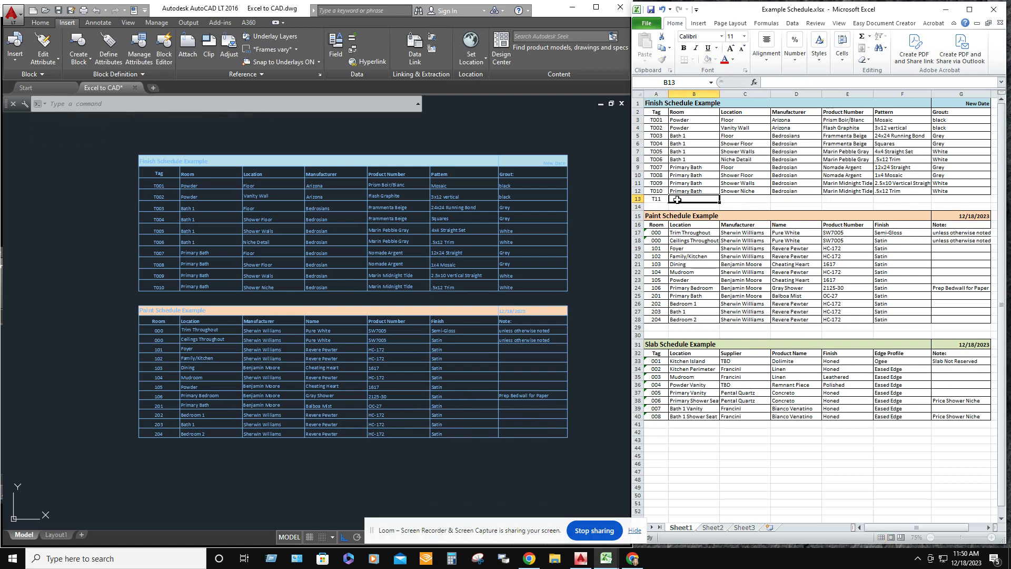
type("Example")
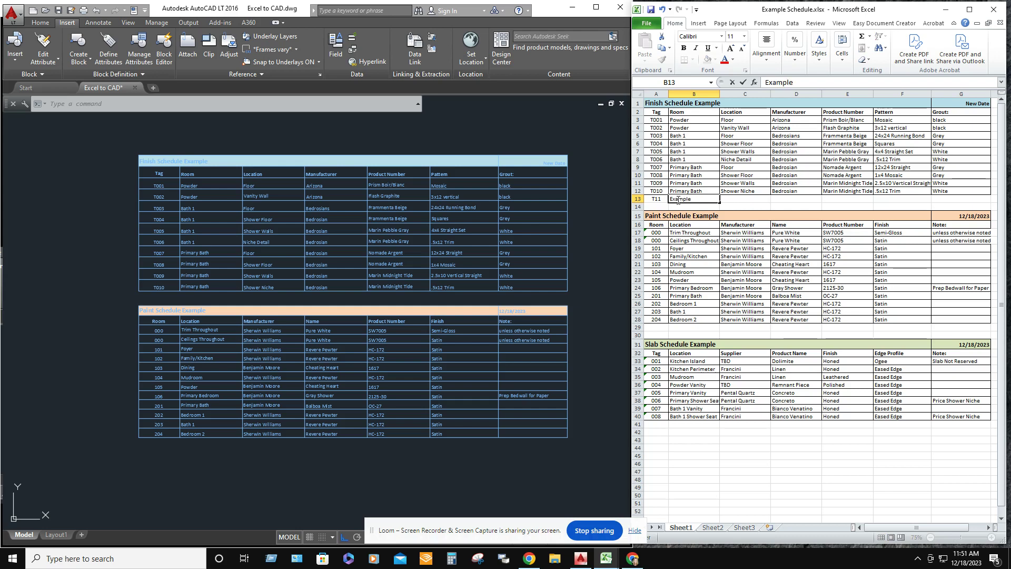
left_click(701, 216)
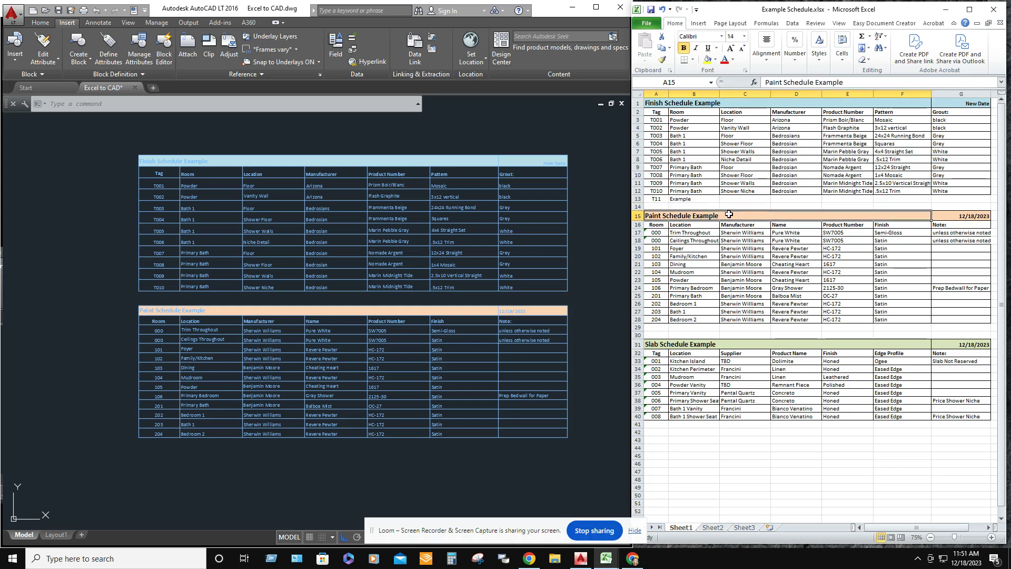
left_click(743, 202)
left_click(703, 199)
Copy Example from B13 into cells C13 through G13
right_click(704, 199)
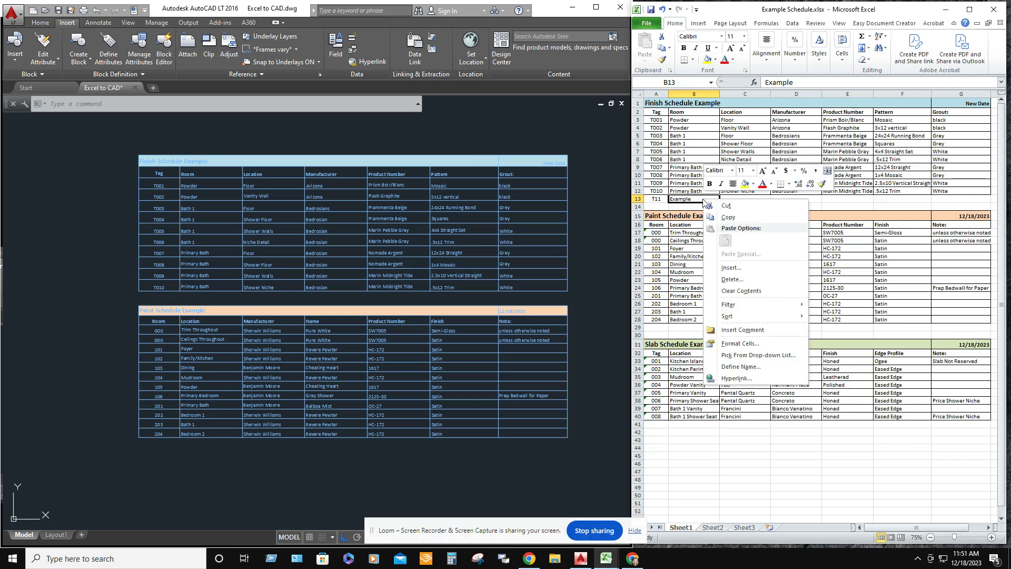
left_click(729, 217)
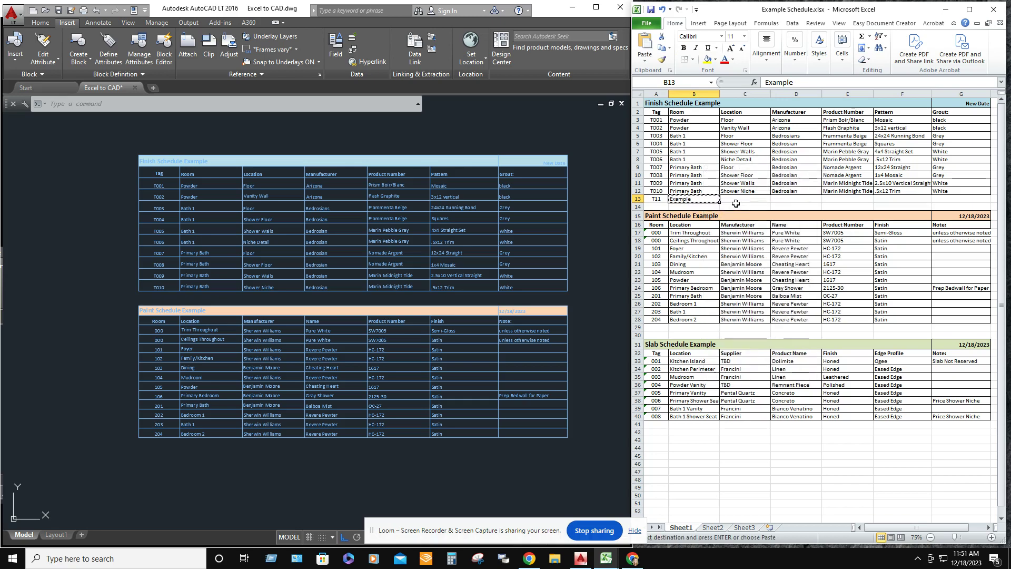
right_click(745, 202)
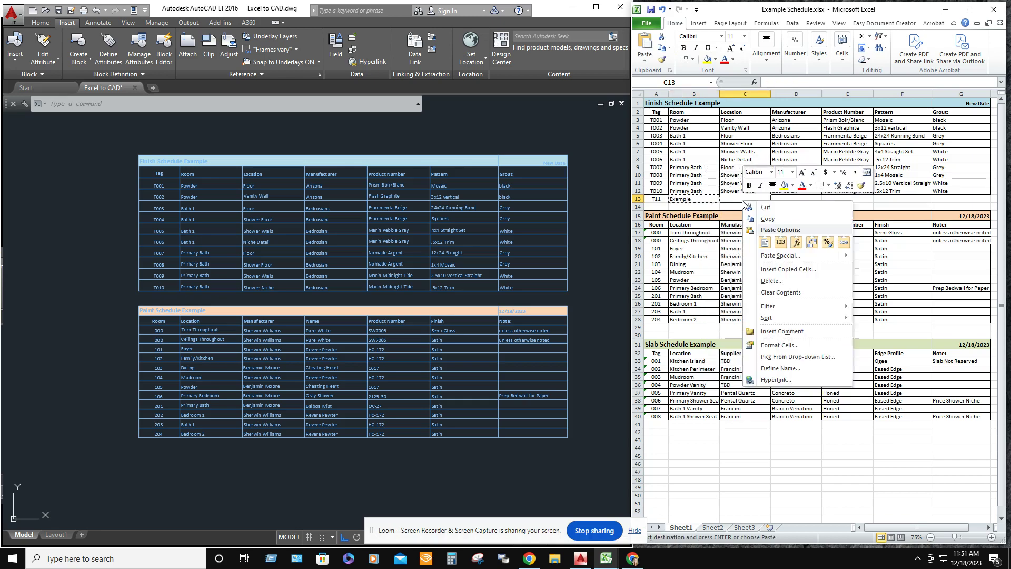
left_click(765, 242)
right_click(798, 201)
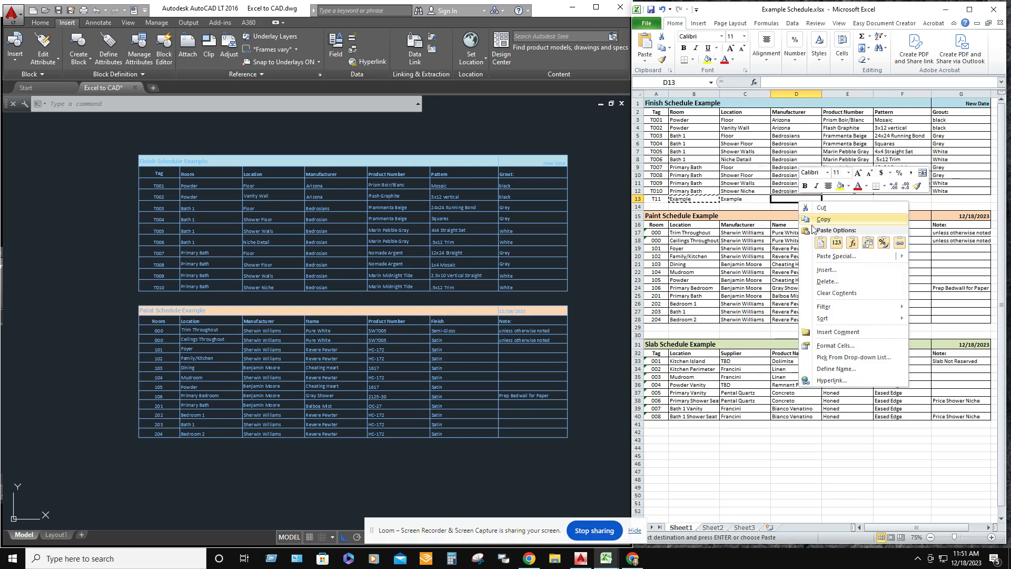
left_click(826, 243)
left_click_drag(838, 200, 955, 197)
right_click(955, 197)
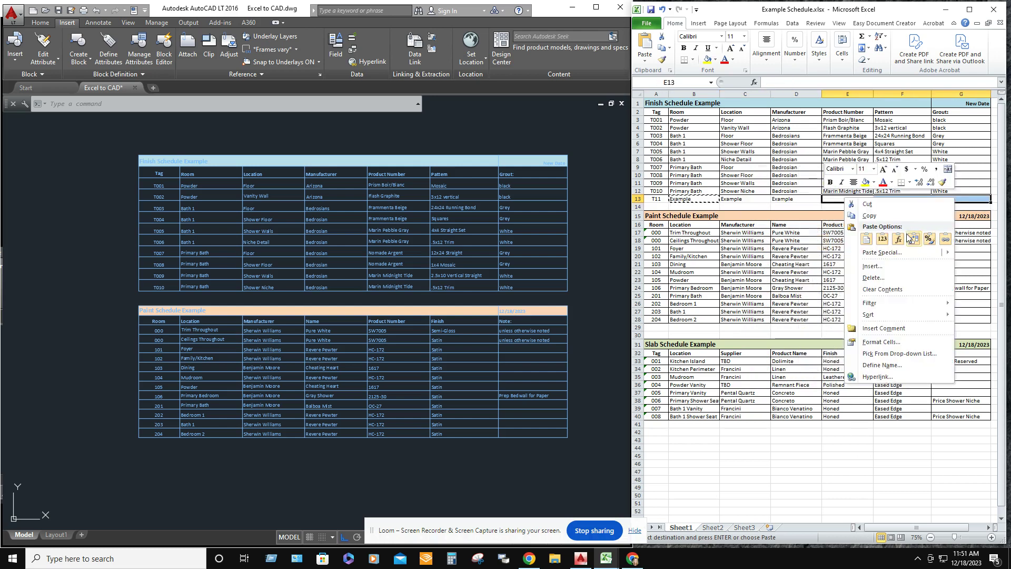
left_click(874, 233)
left_click(869, 233)
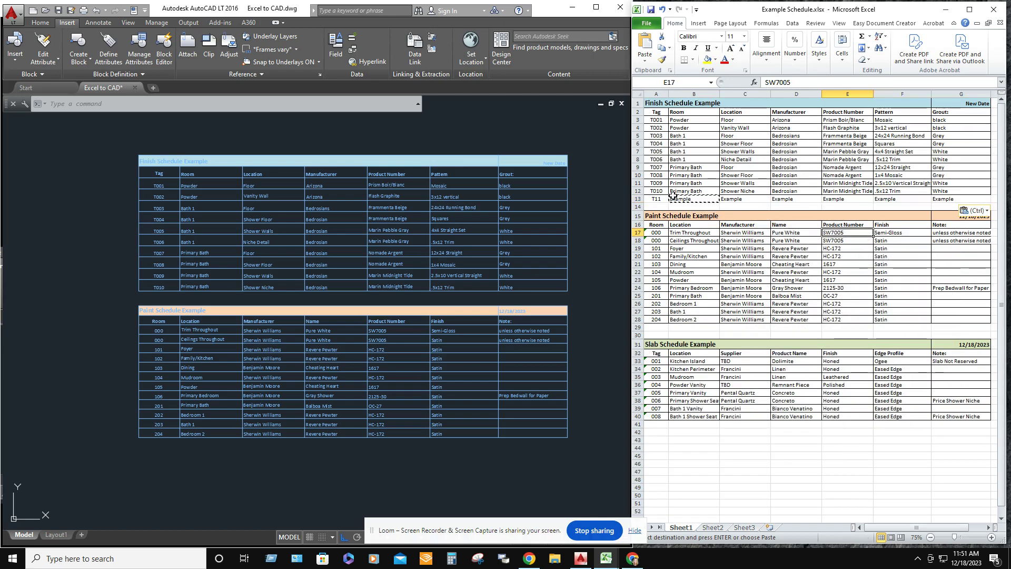
Apply All Borders to the T11 row and save the workbook
left_click_drag(659, 199, 959, 200)
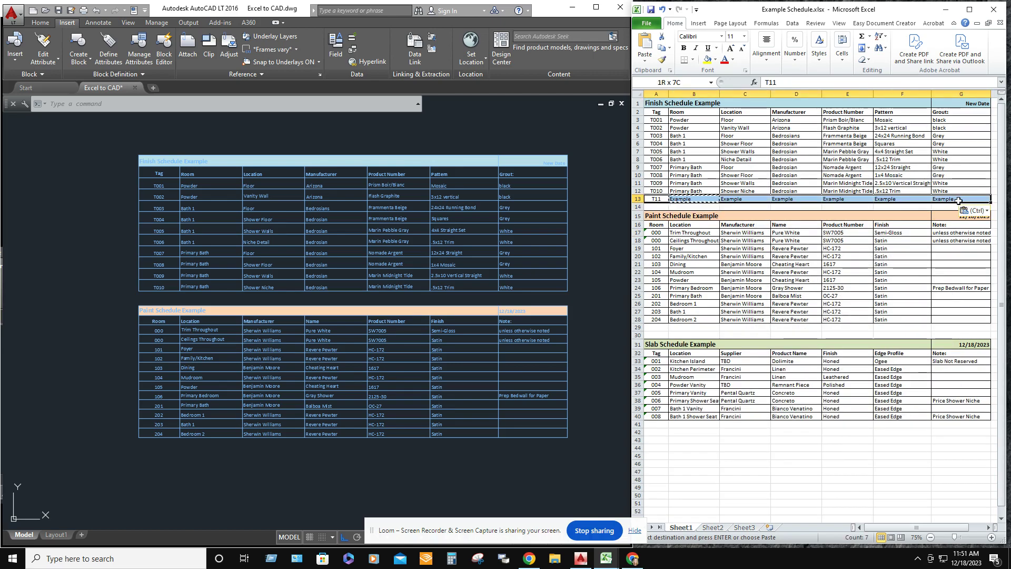
left_click(692, 59)
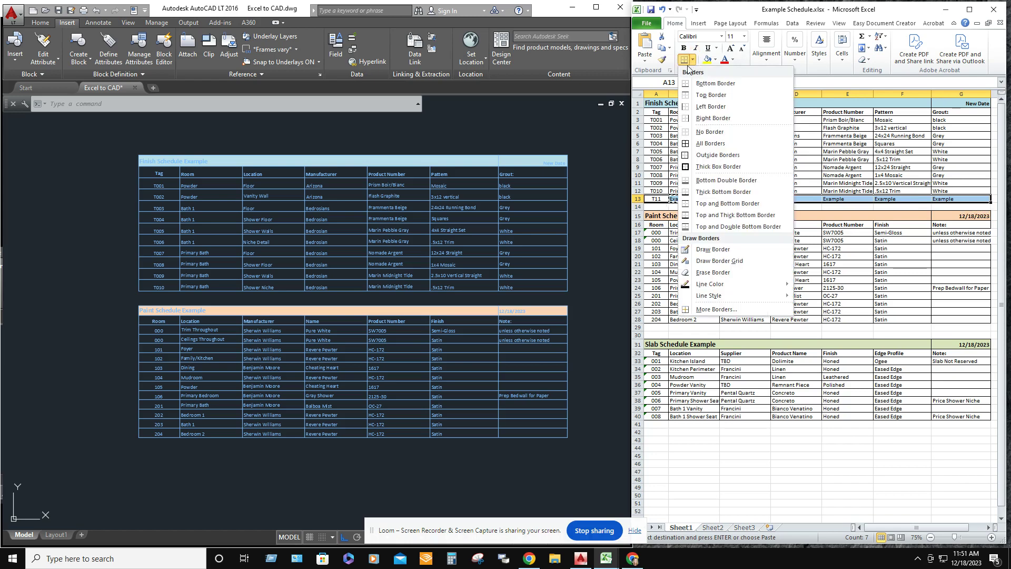
left_click(723, 145)
left_click(795, 225)
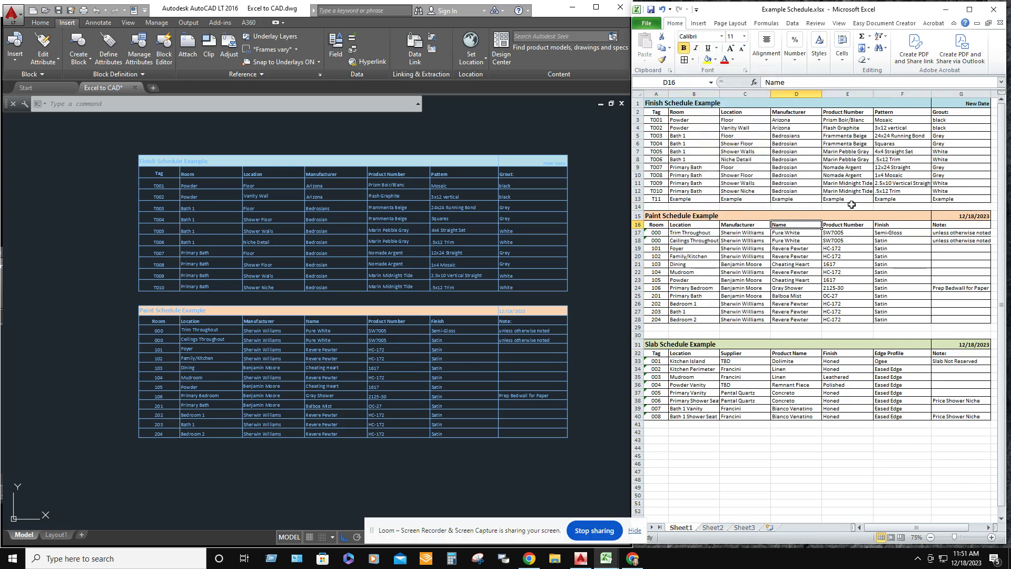
left_click(648, 23)
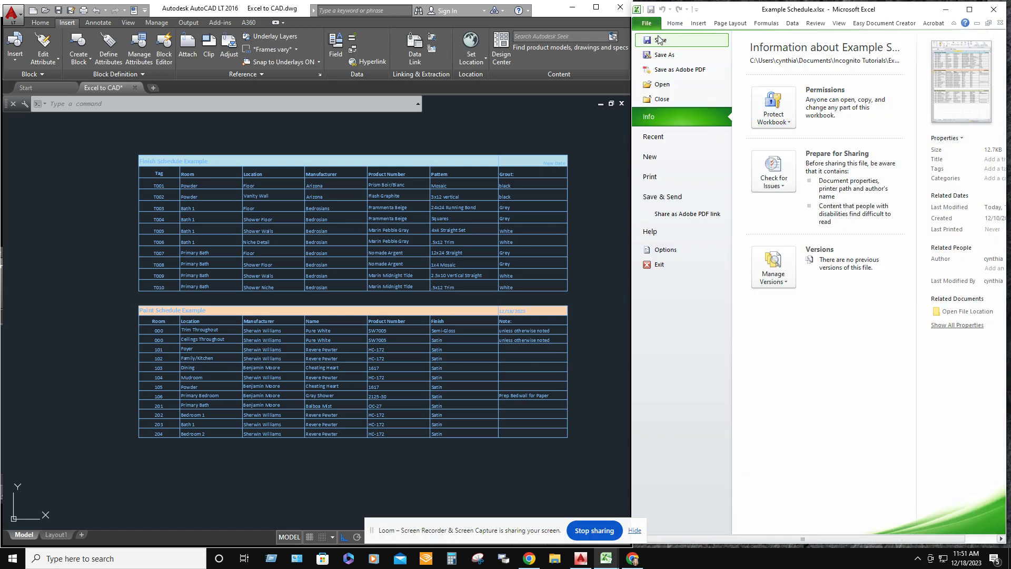
left_click(660, 40)
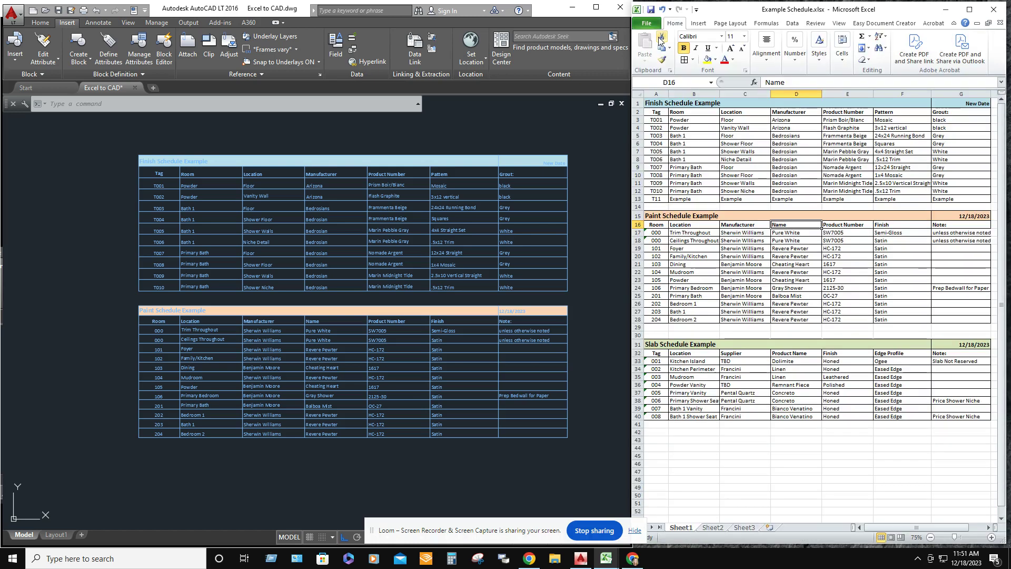
Change the Finish Schedule data link range from A1:G12 to A1:G13 to show row T11
left_click(406, 153)
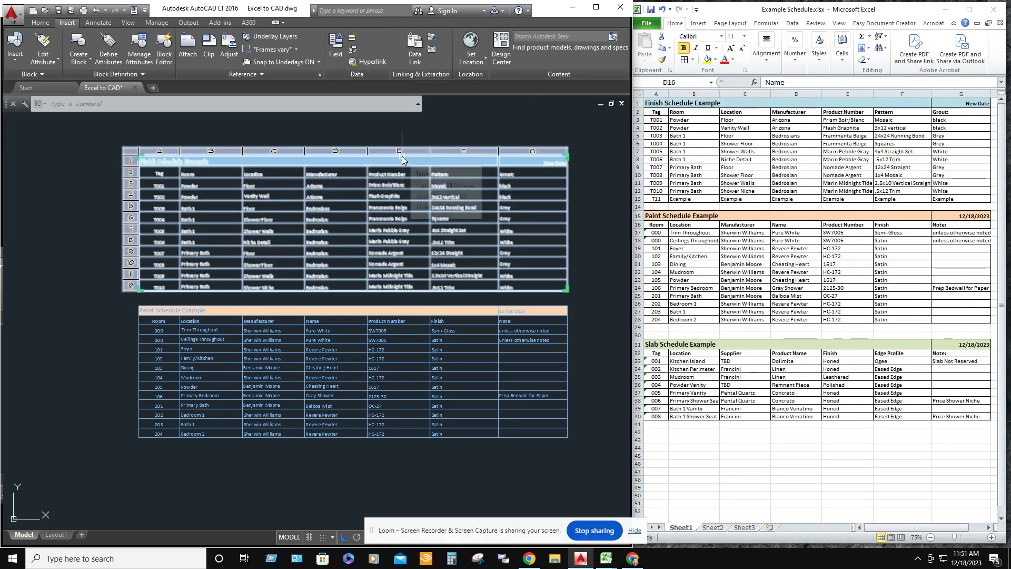
left_click(403, 155)
left_click(403, 159)
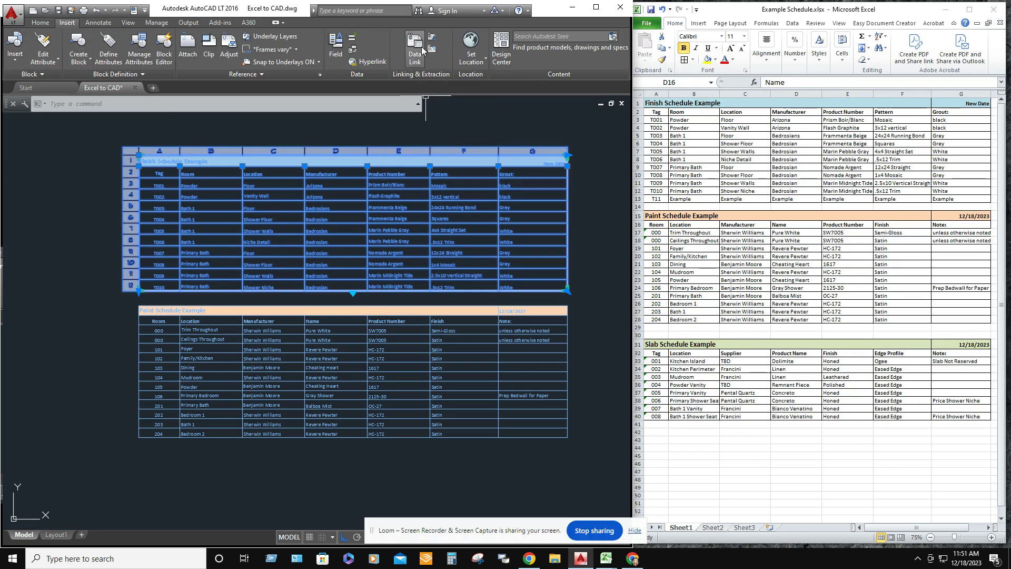
left_click(412, 43)
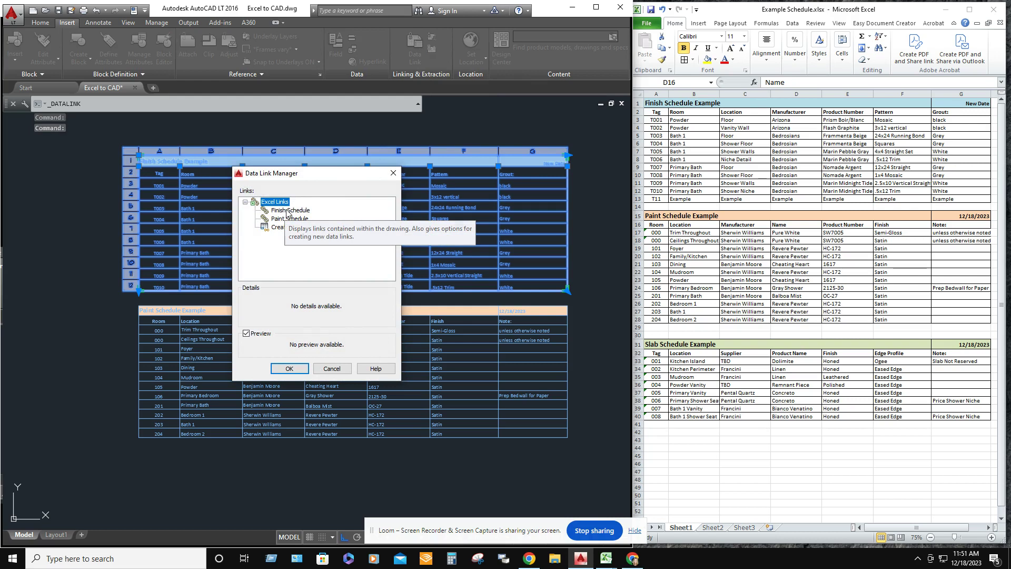
left_click(289, 210)
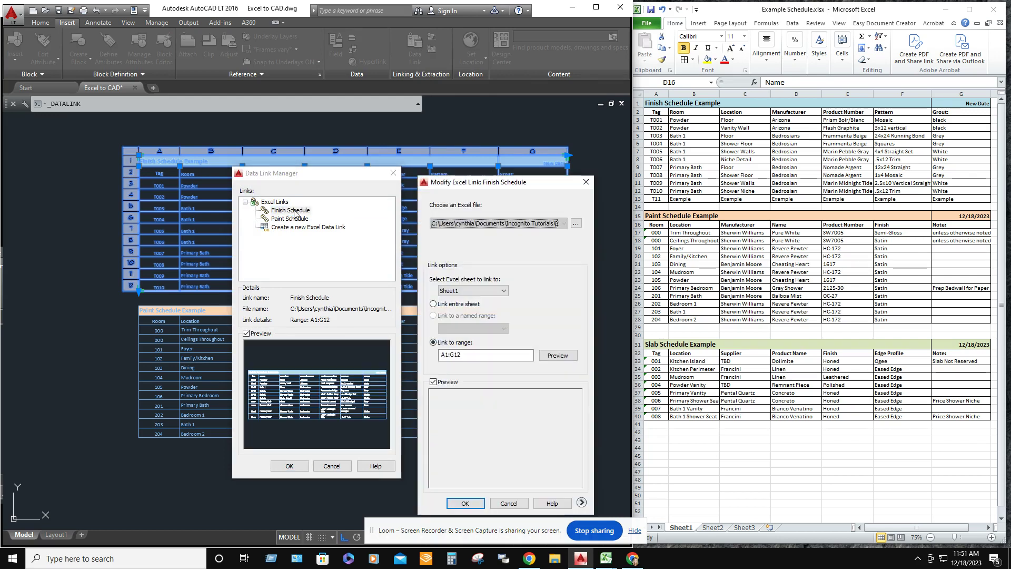
left_click(469, 354)
key("BackSpace")
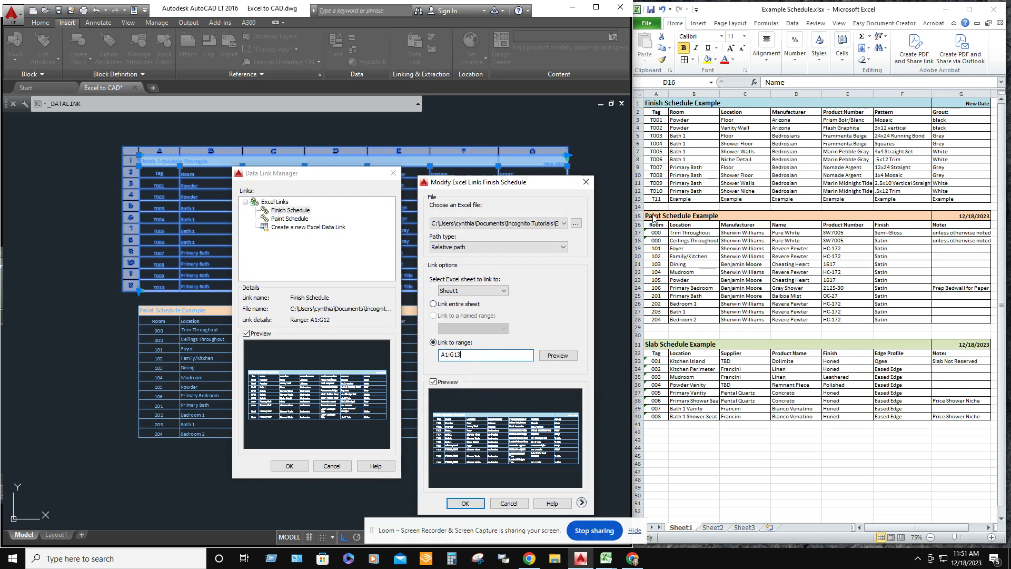
left_click(464, 505)
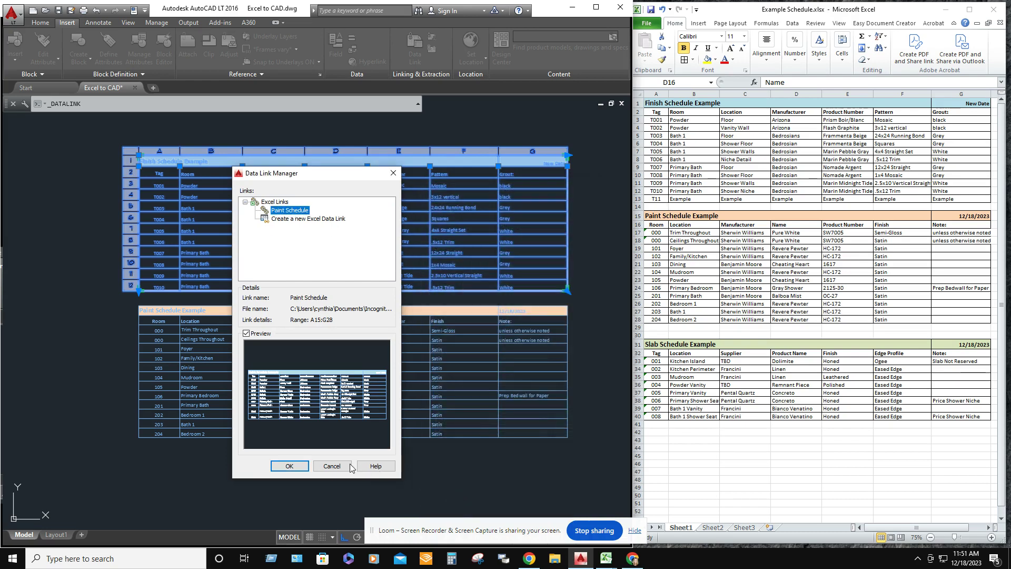
left_click(289, 466)
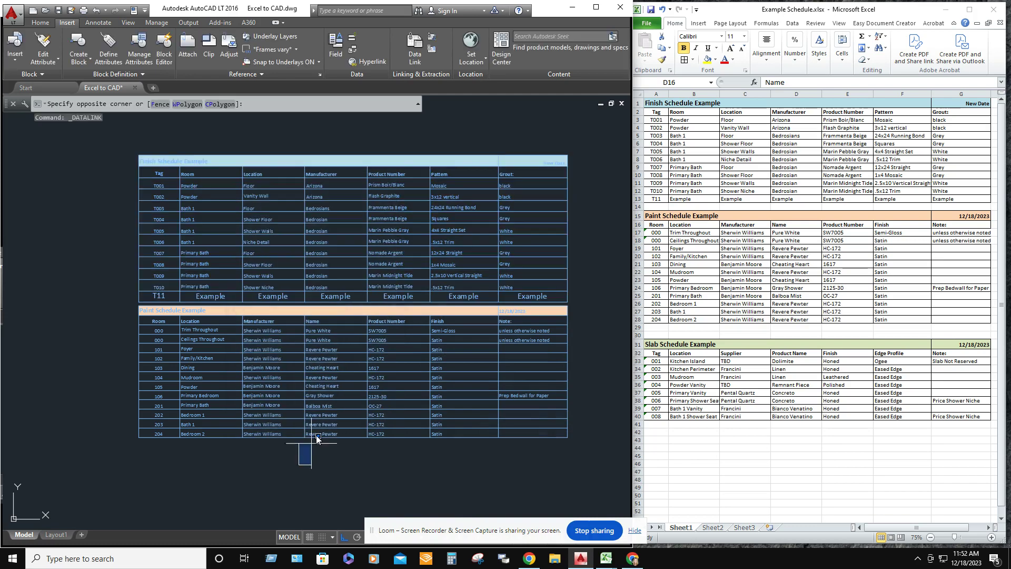
key("Escape")
left_click(307, 328)
key("Escape")
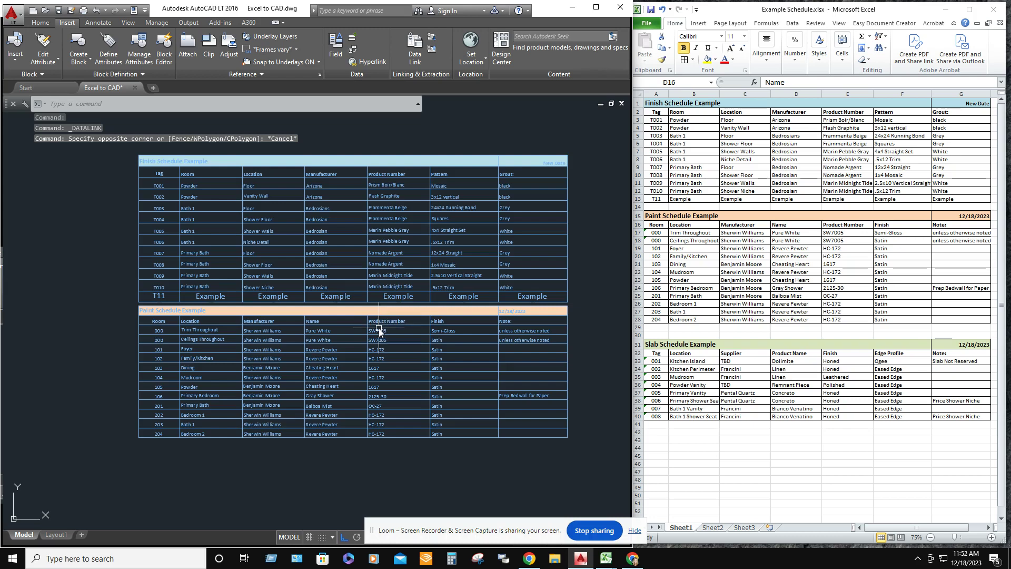